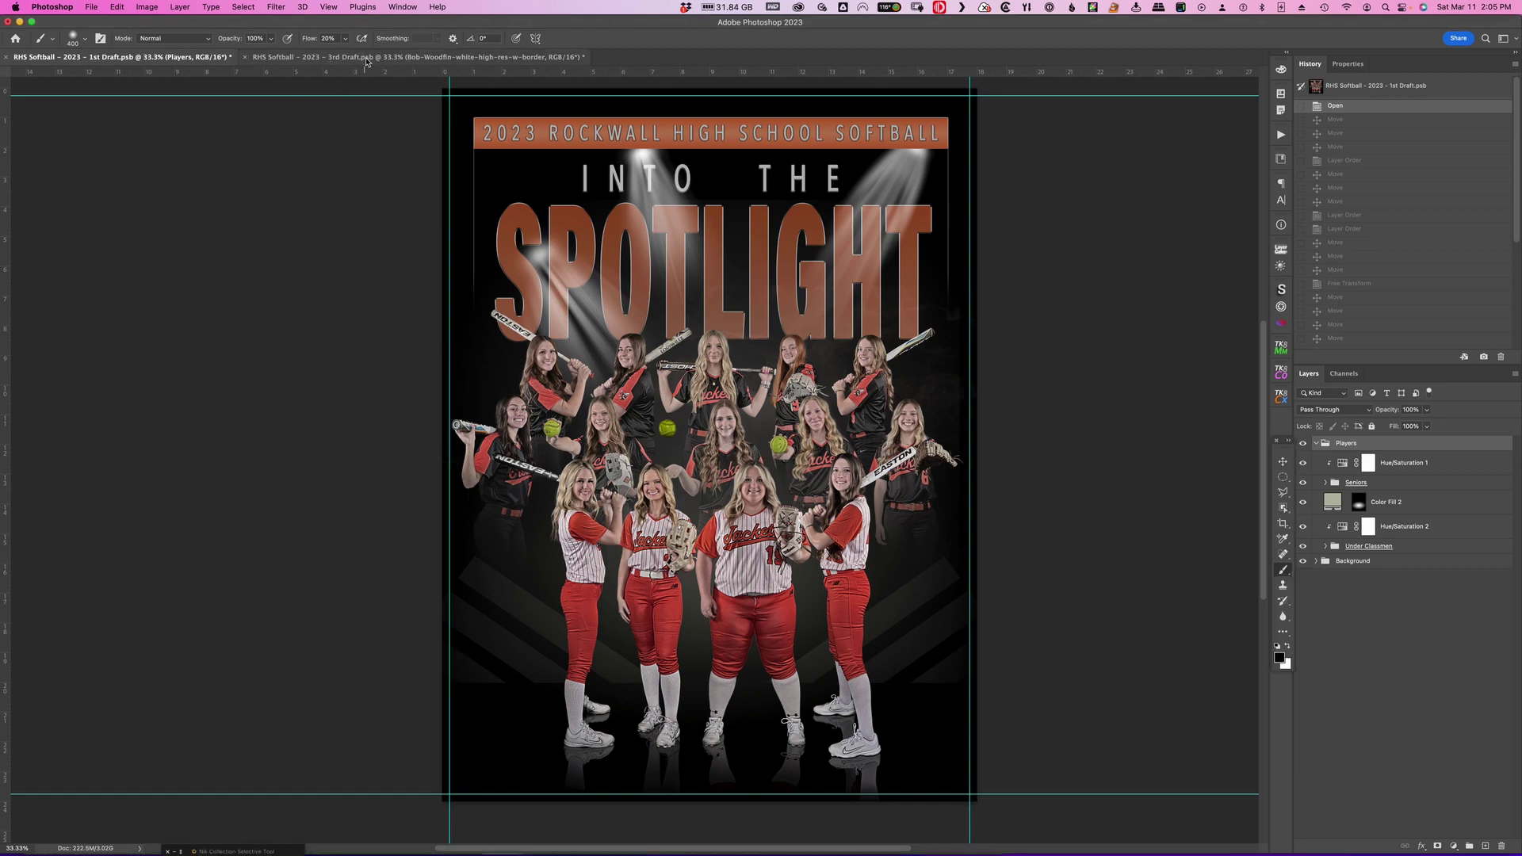
# Switch to the 3rd Draft document and hide its signature layer, LUTS for Mood group and Nichols Mowing 2 layer
pyautogui.click(310, 62)
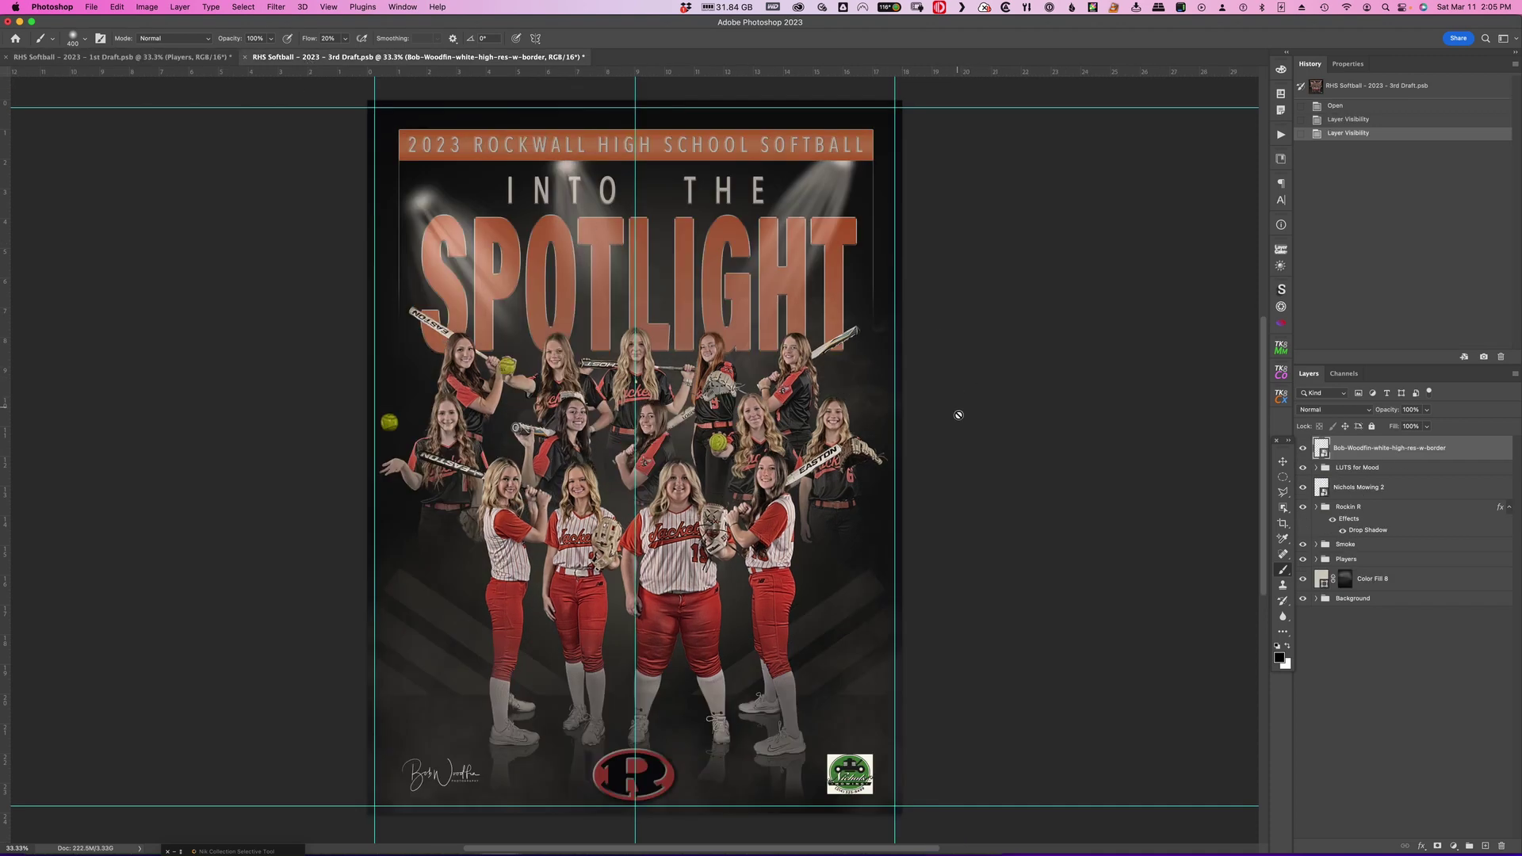
pyautogui.click(1303, 449)
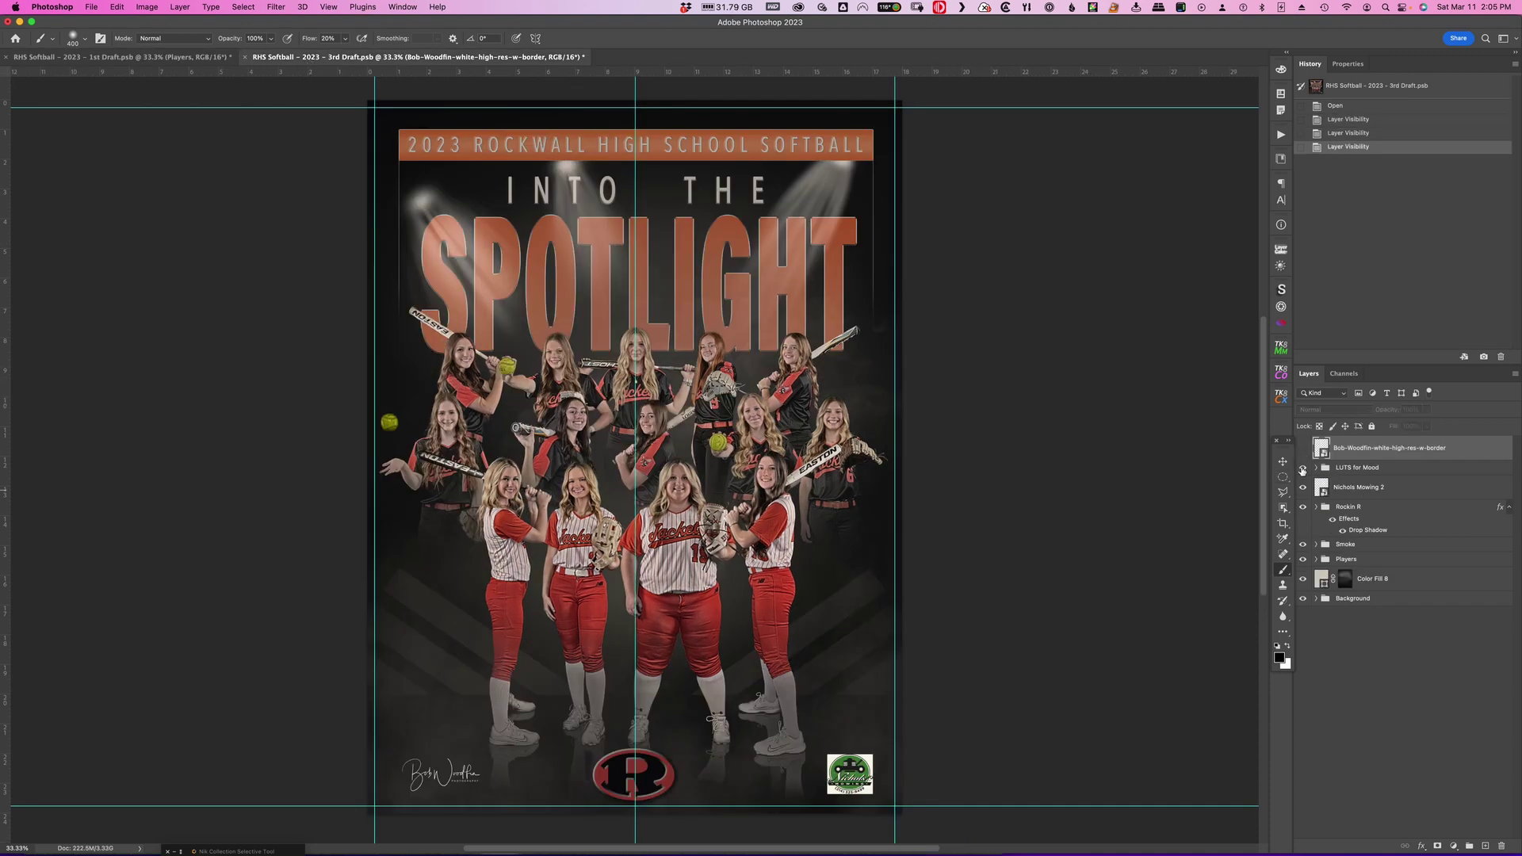
pyautogui.click(1302, 467)
pyautogui.click(1303, 487)
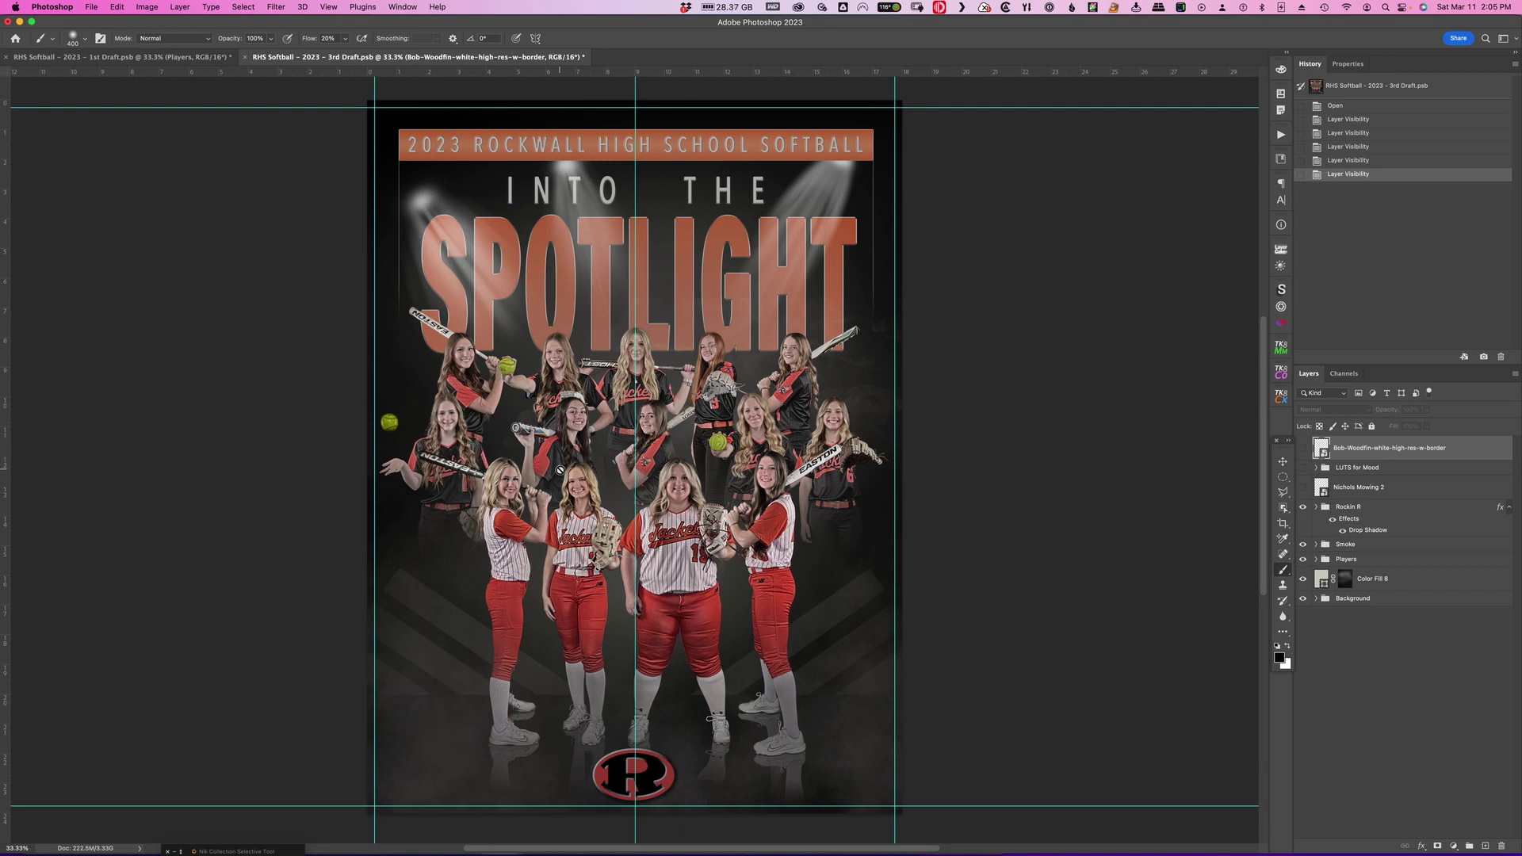
# Compare the 1st Draft and 3rd Draft posters by alternating between the two documents, ending on the 3rd Draft
pyautogui.click(92, 59)
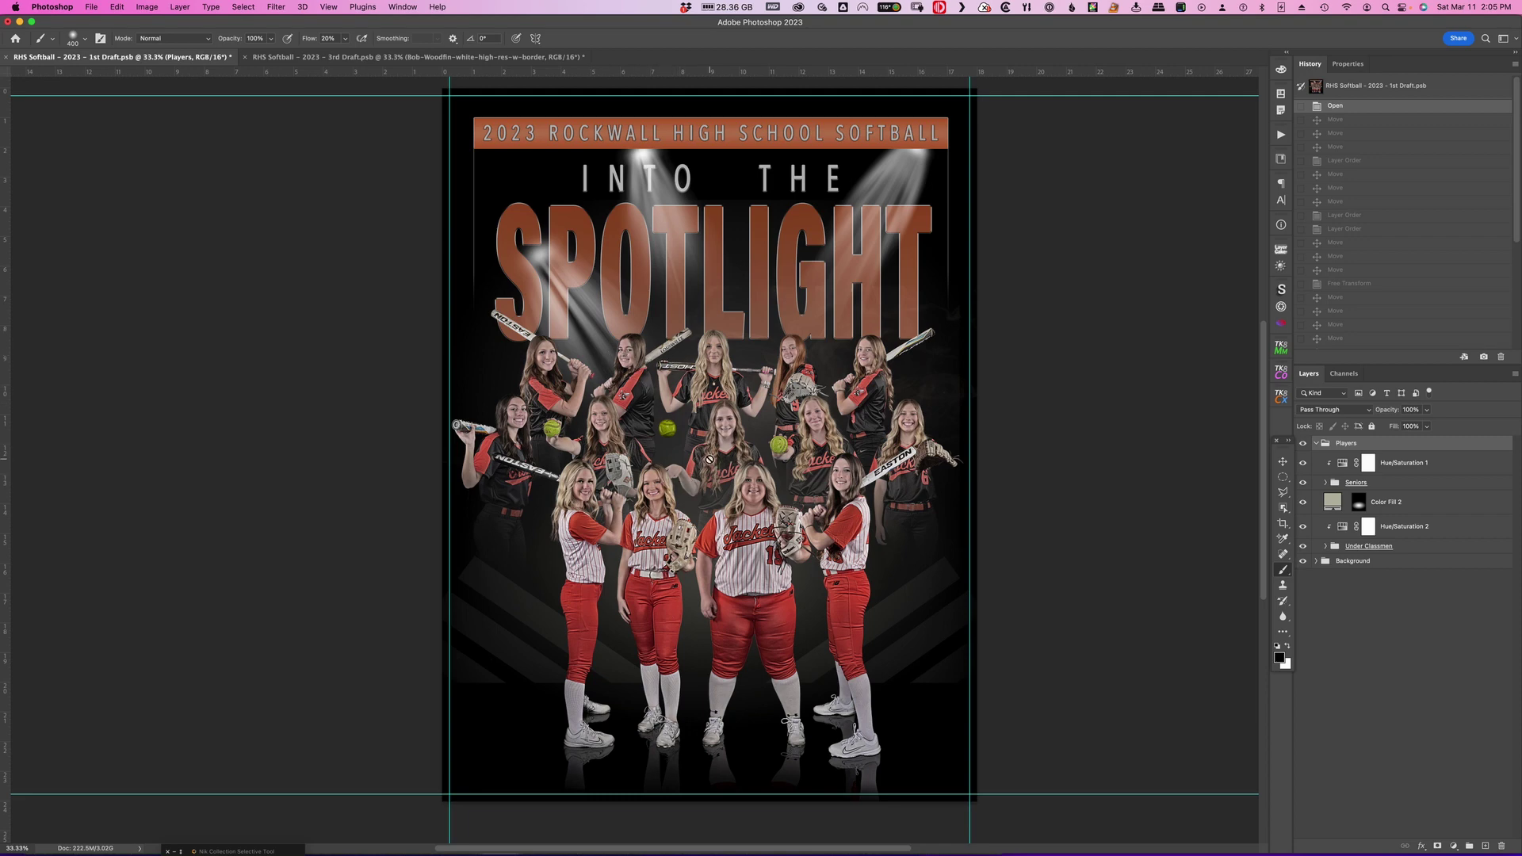
pyautogui.click(339, 59)
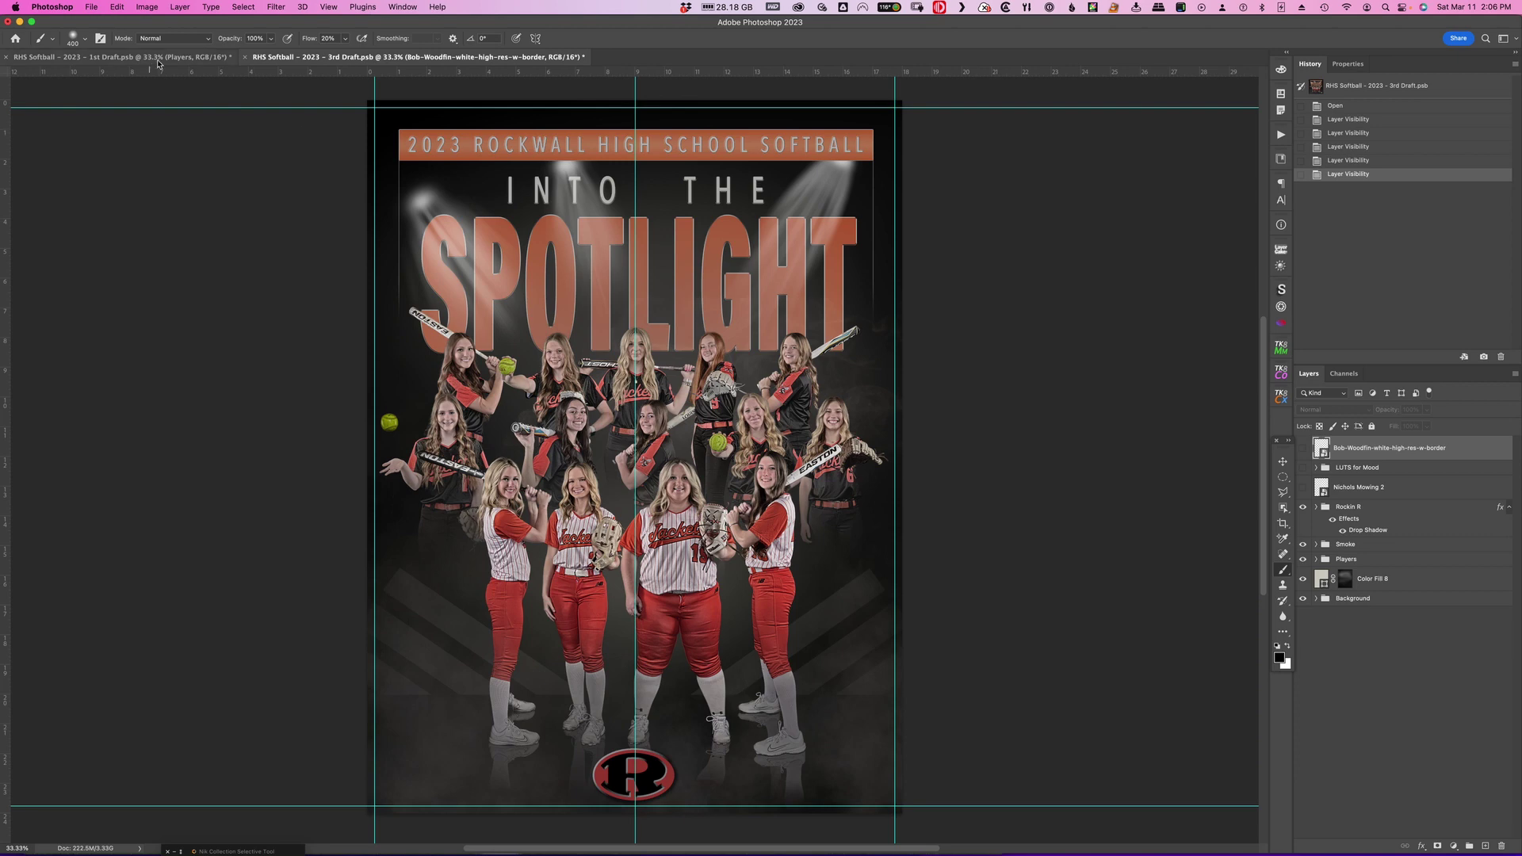
pyautogui.click(159, 57)
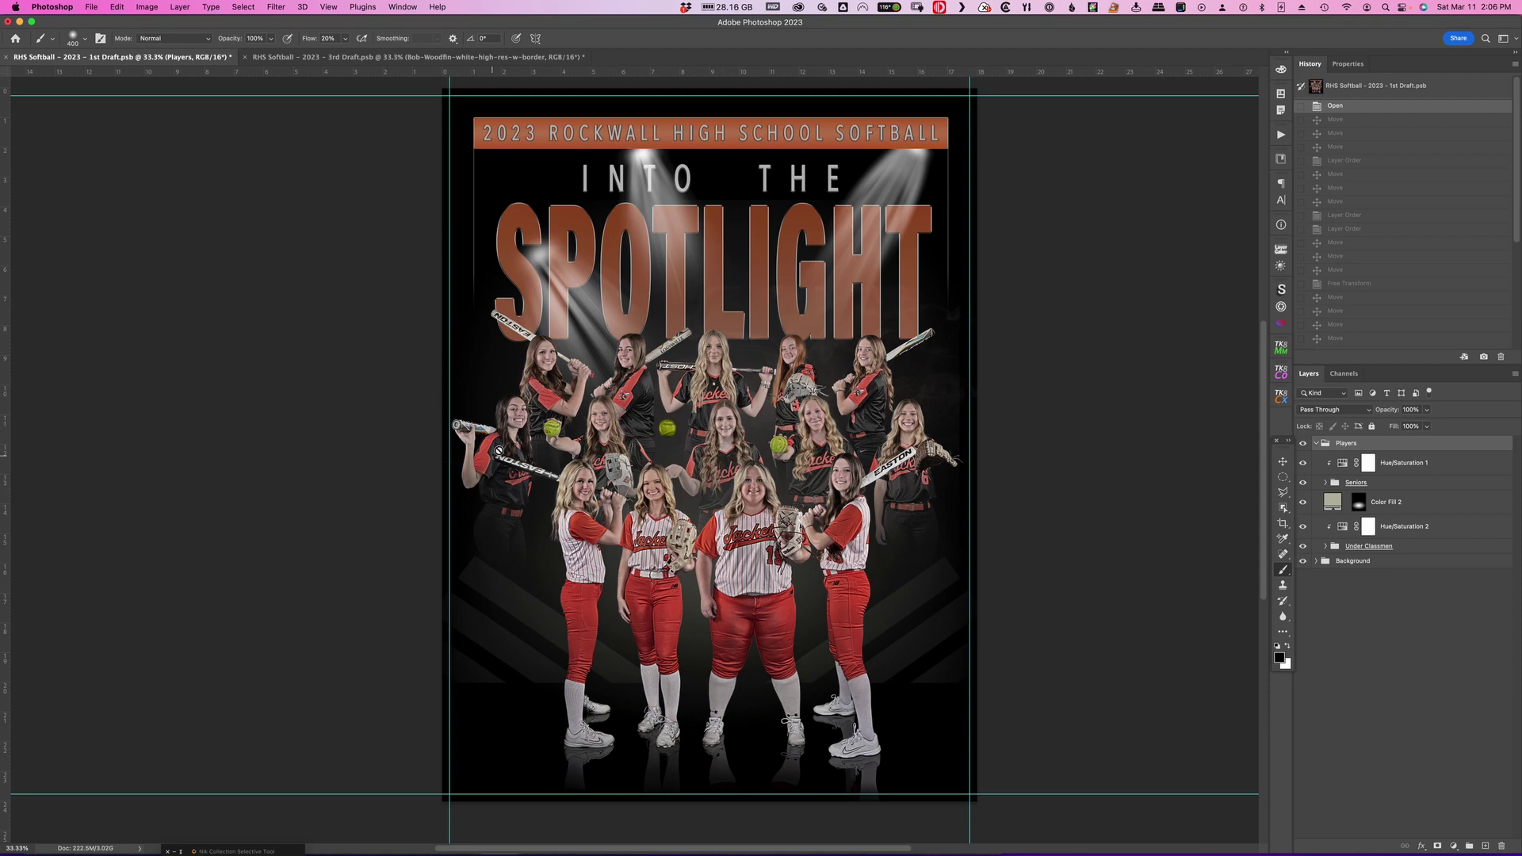
pyautogui.click(370, 59)
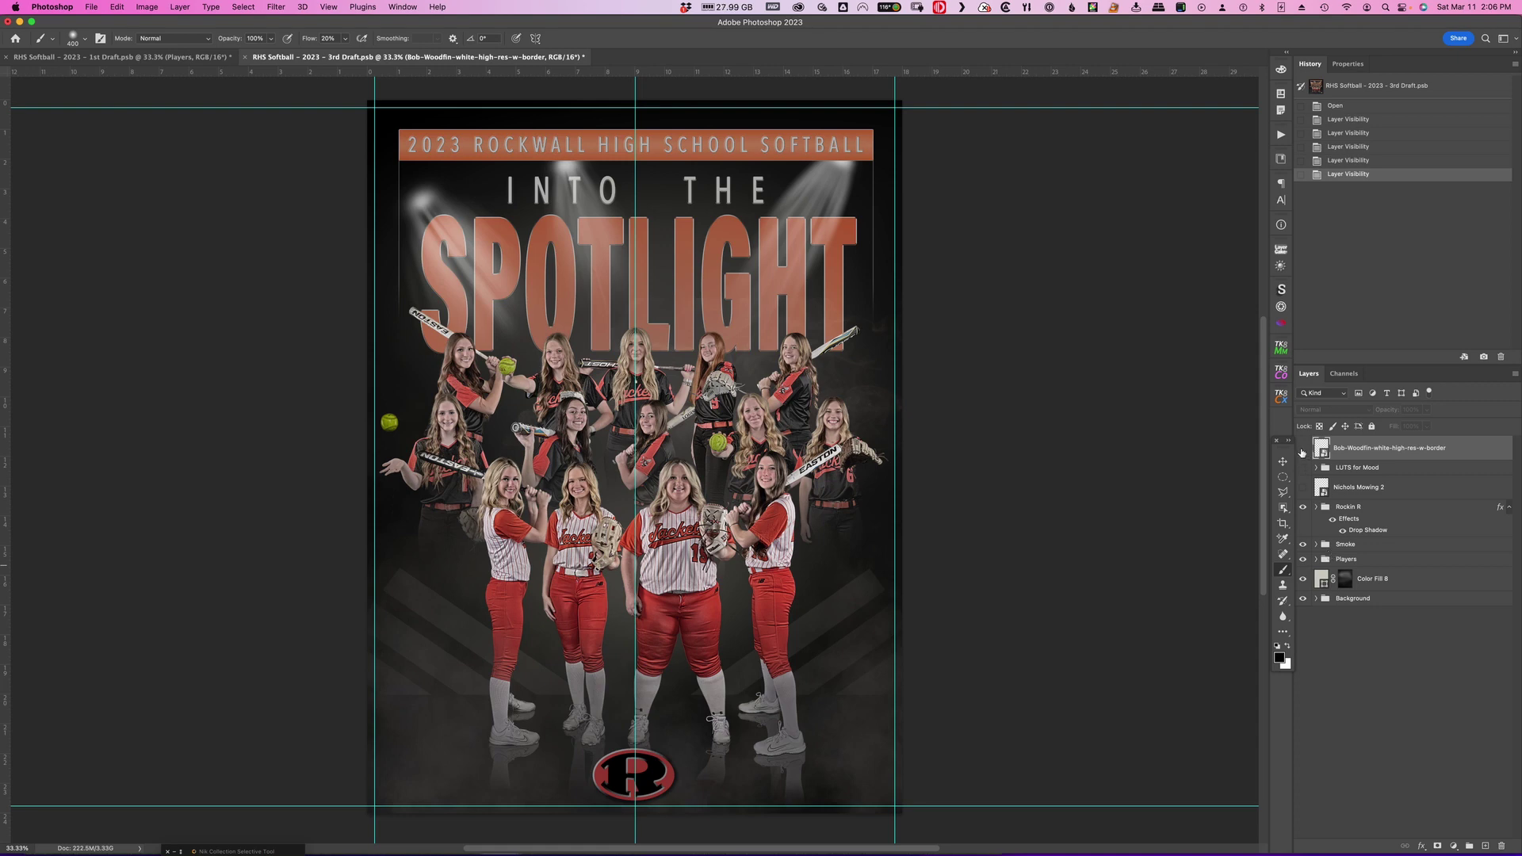
# Make the signature layer and the Nichols Mowing 2 logo layer visible again
pyautogui.click(1302, 450)
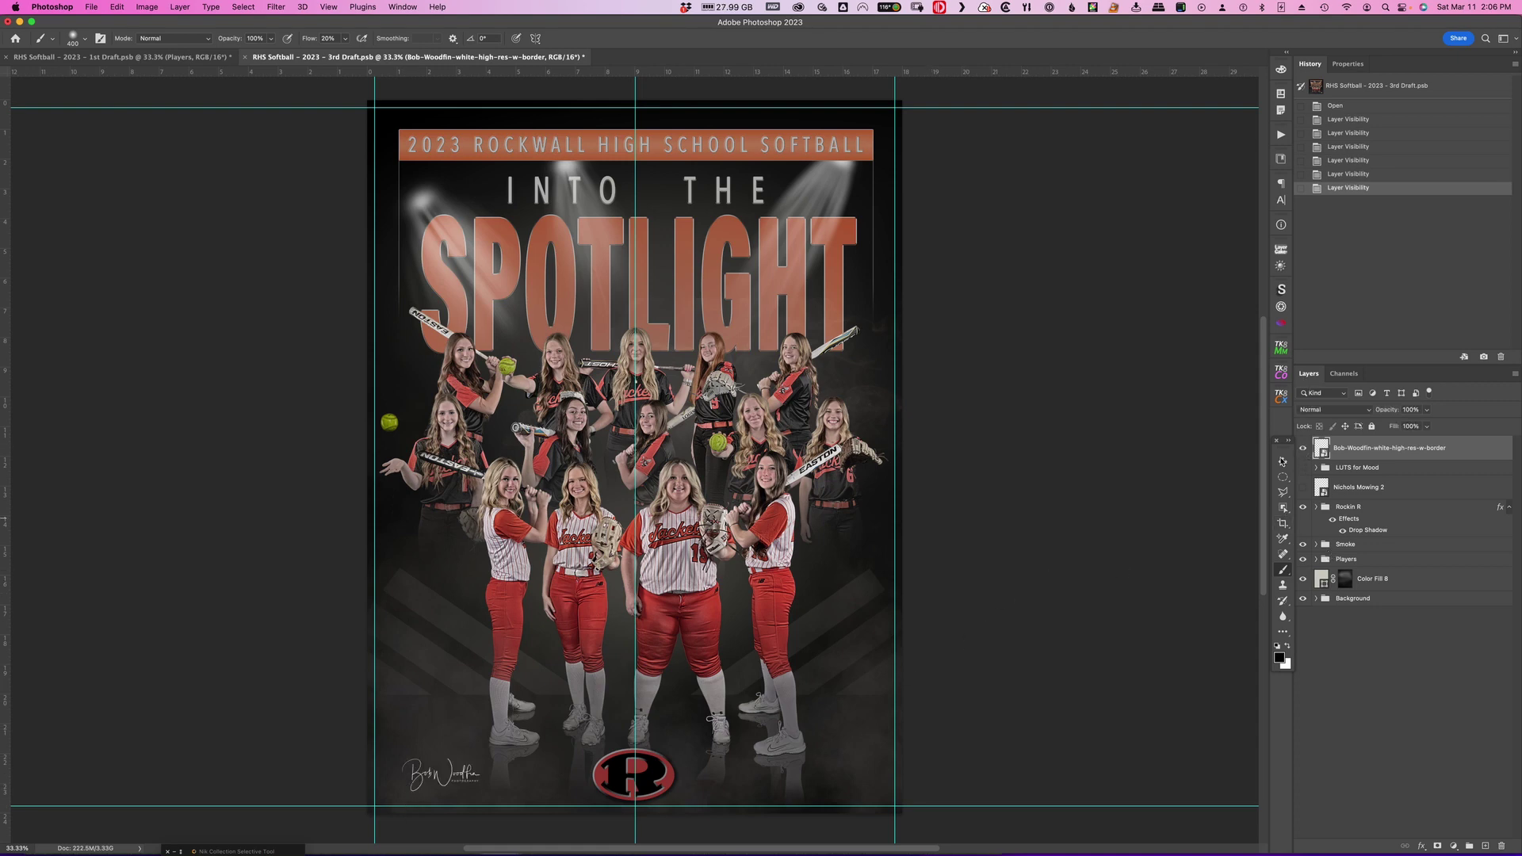
pyautogui.click(1302, 451)
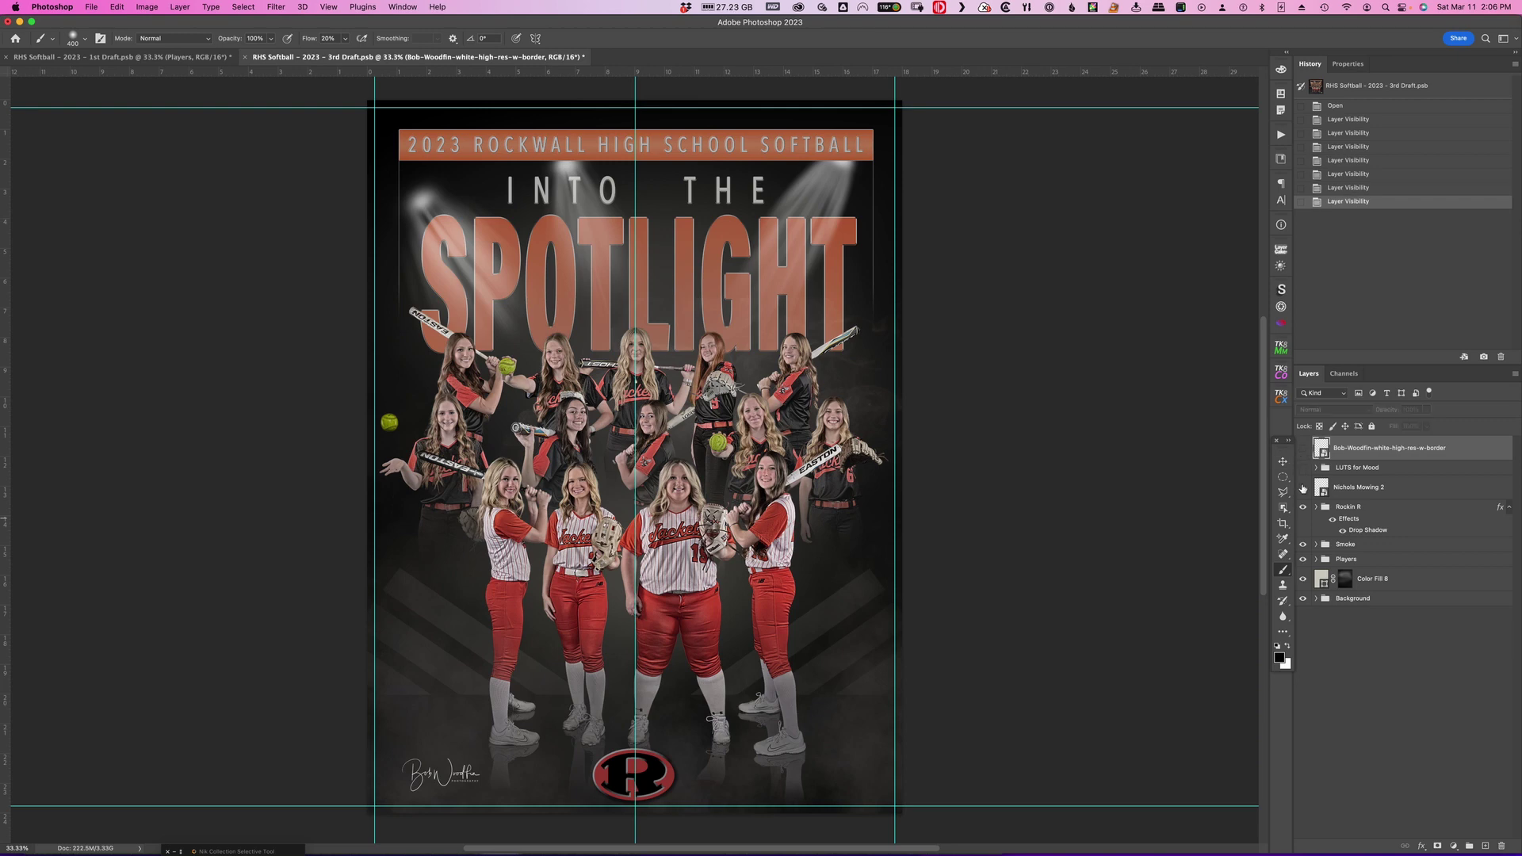
pyautogui.click(1302, 488)
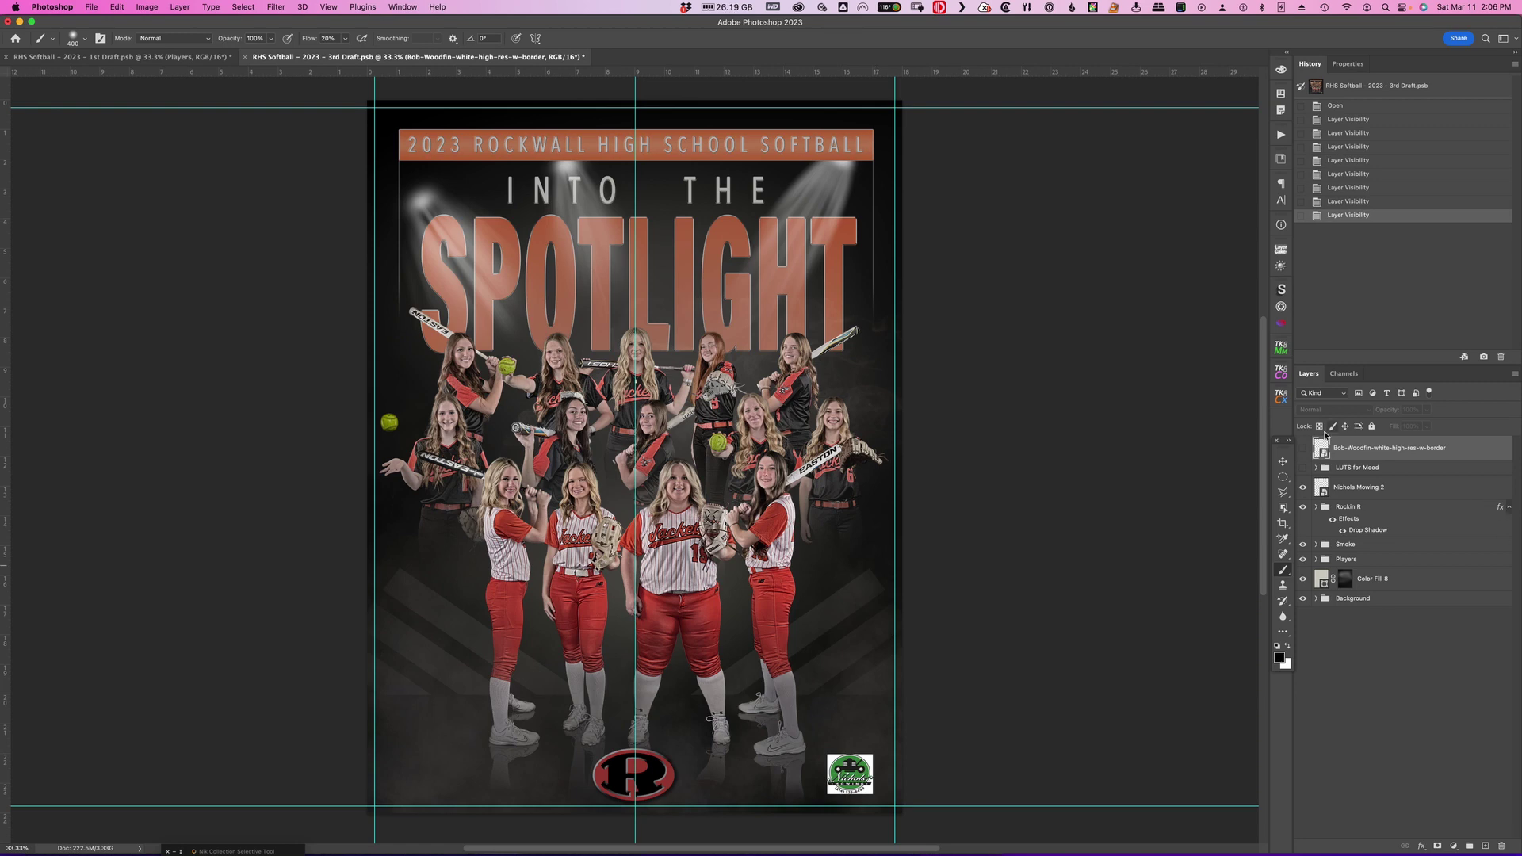
pyautogui.click(1302, 451)
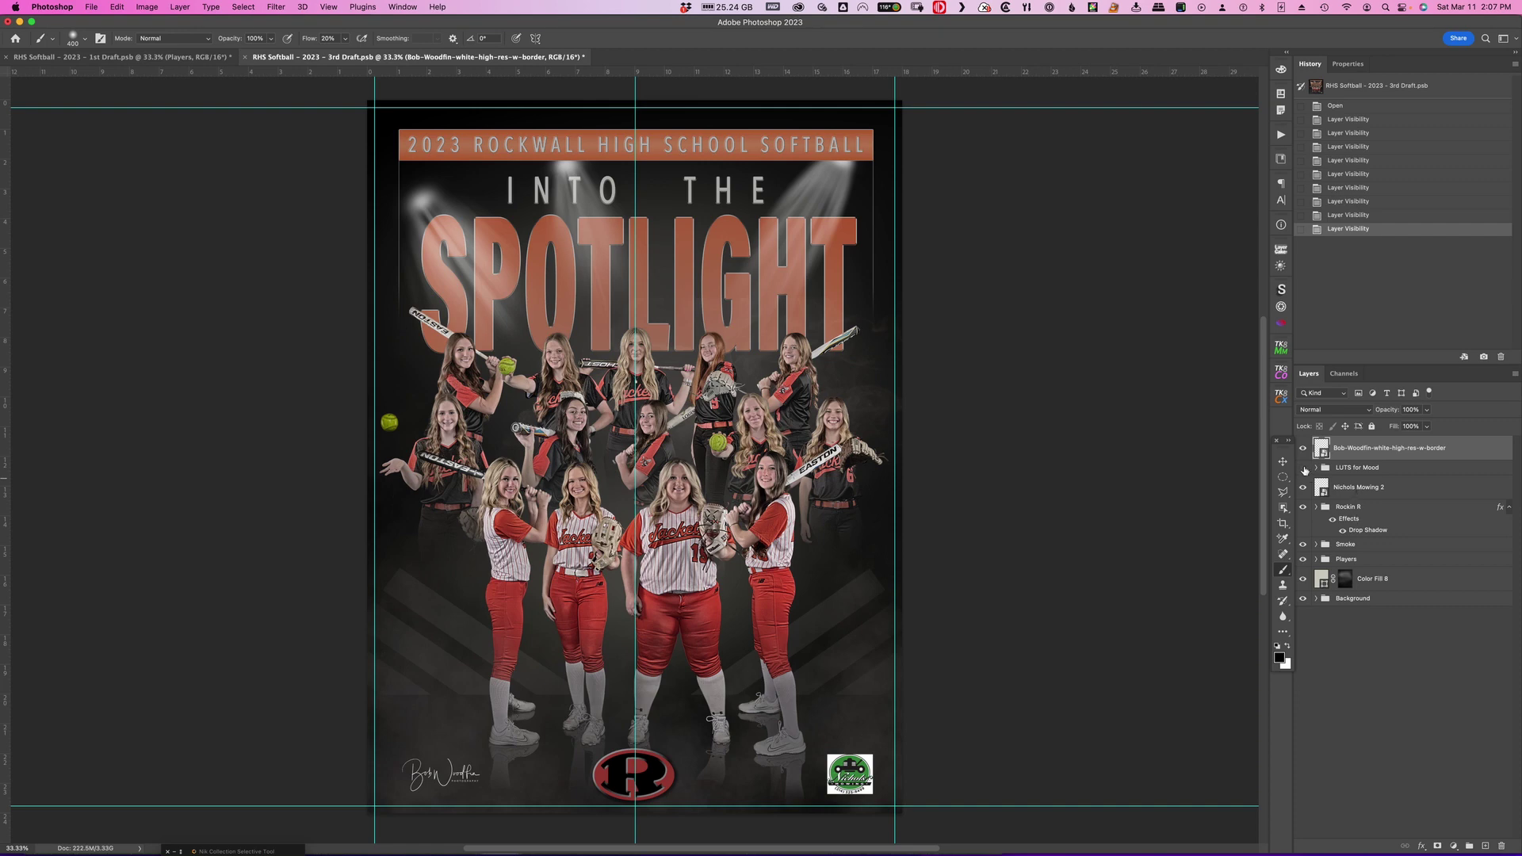
# Show the LUTS for Mood group, toggling its visibility to compare the poster with and without it
pyautogui.click(1303, 469)
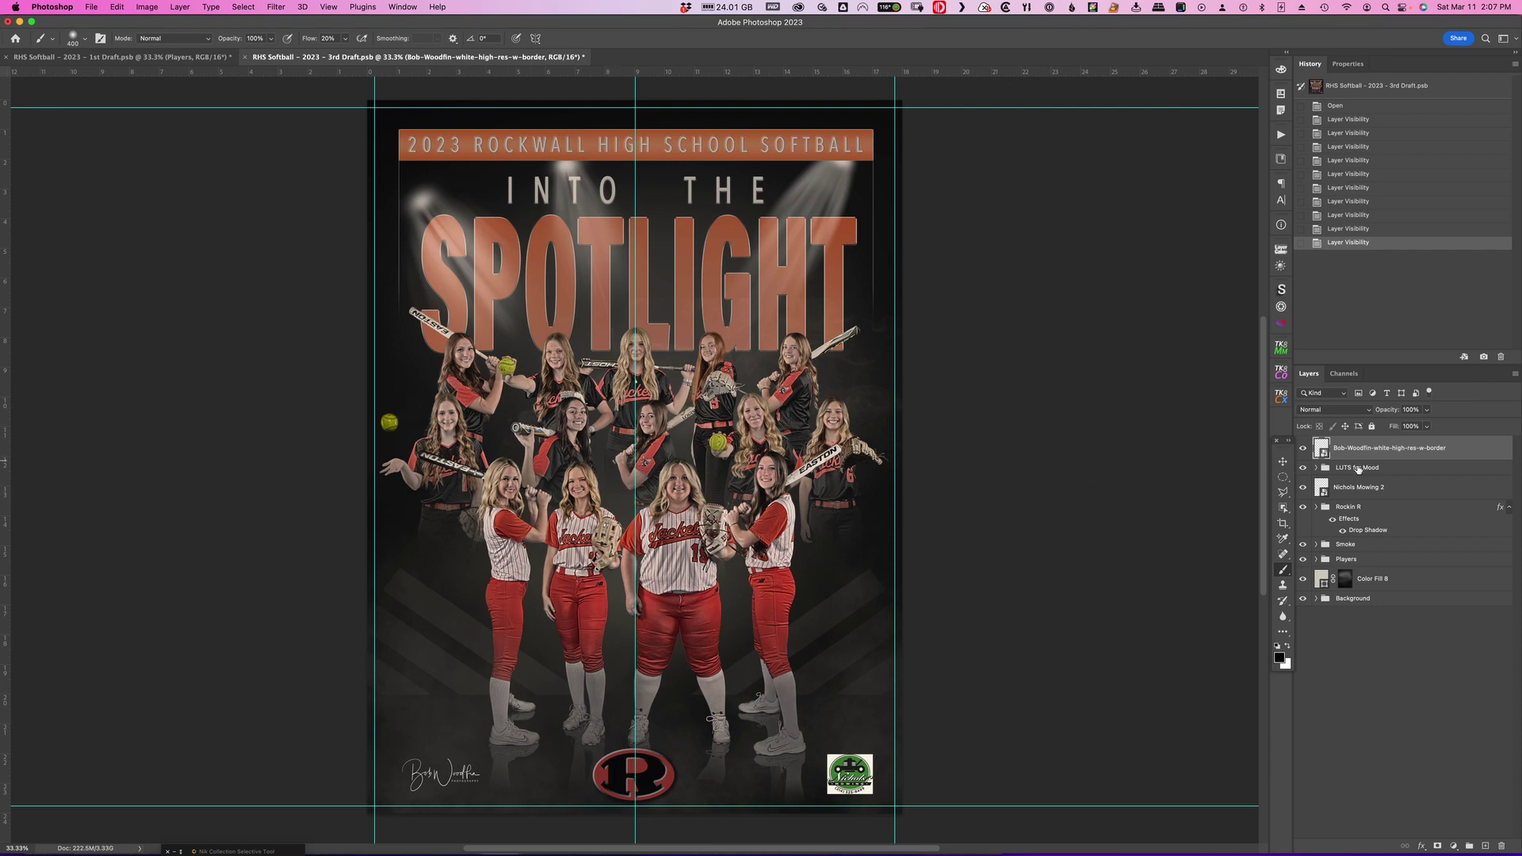
pyautogui.click(1302, 468)
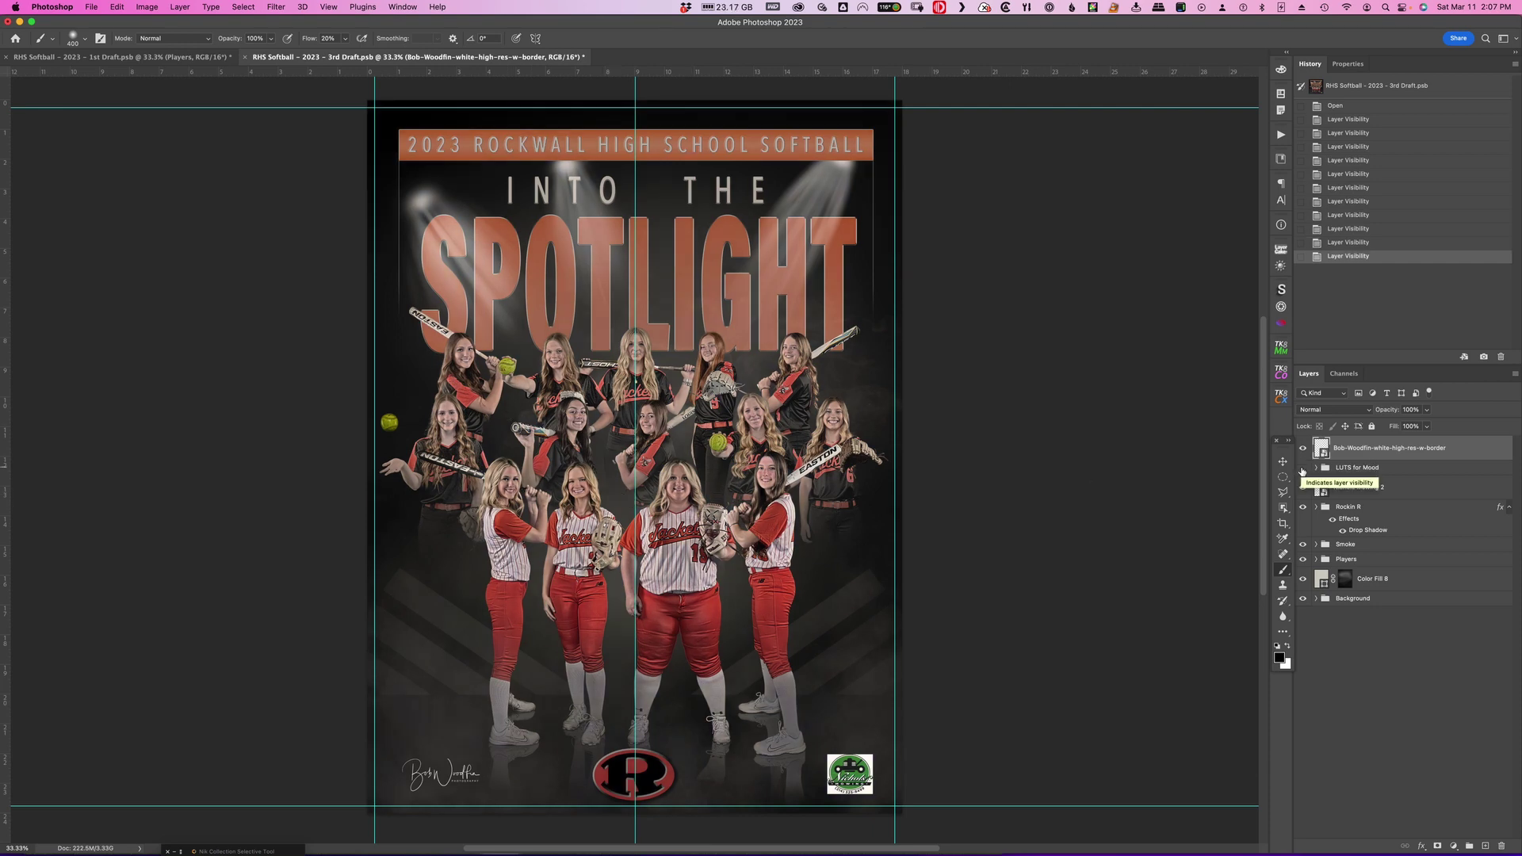
pyautogui.click(1301, 468)
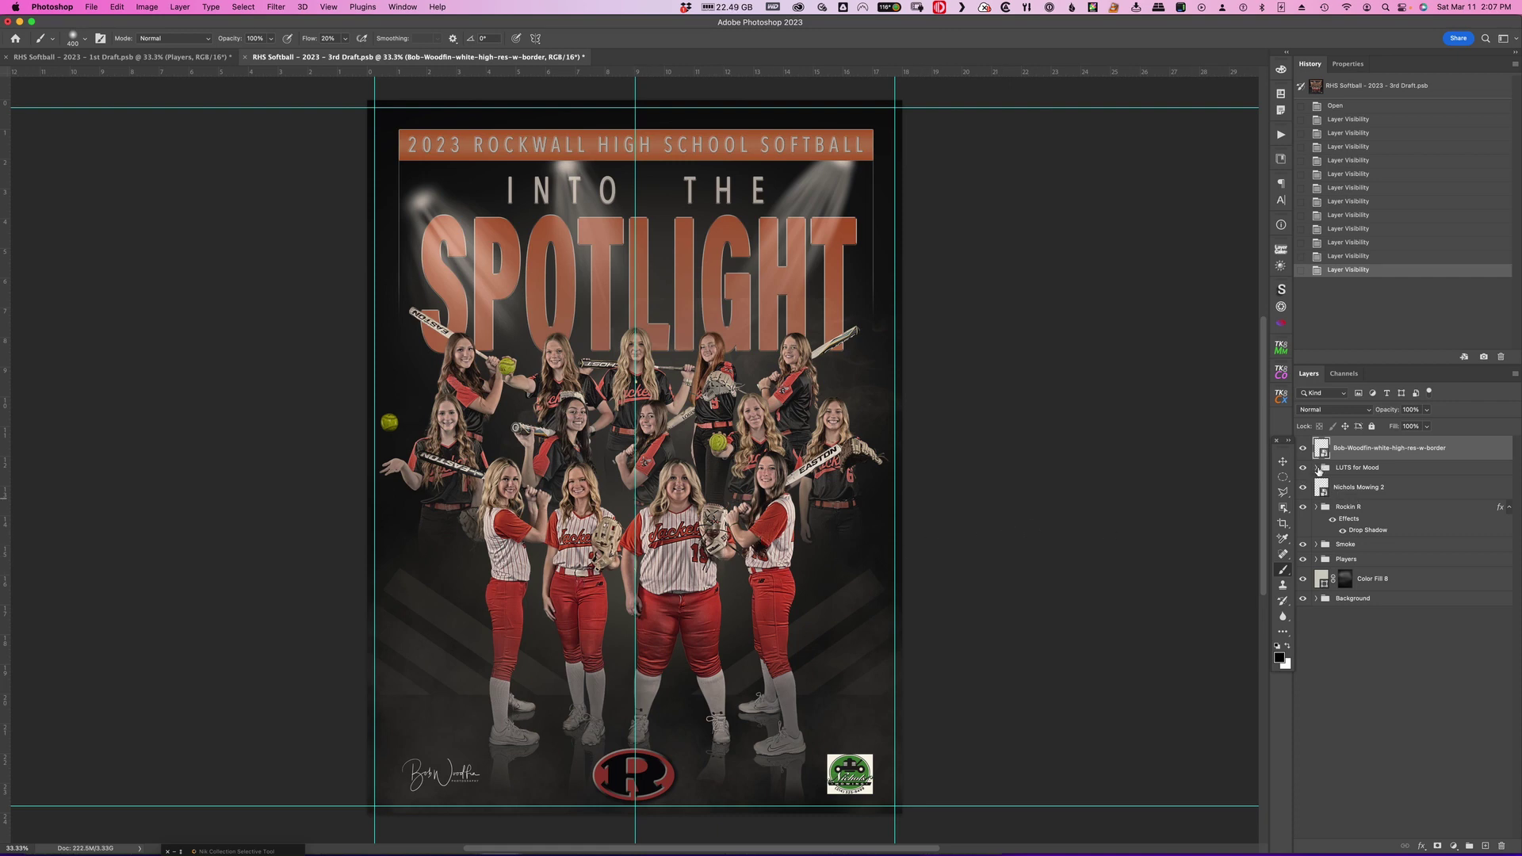
# Expand the LUTS for Mood group and inspect the opacity of each layer from Color Lookup 4 to Color Lookup 9
pyautogui.click(1316, 468)
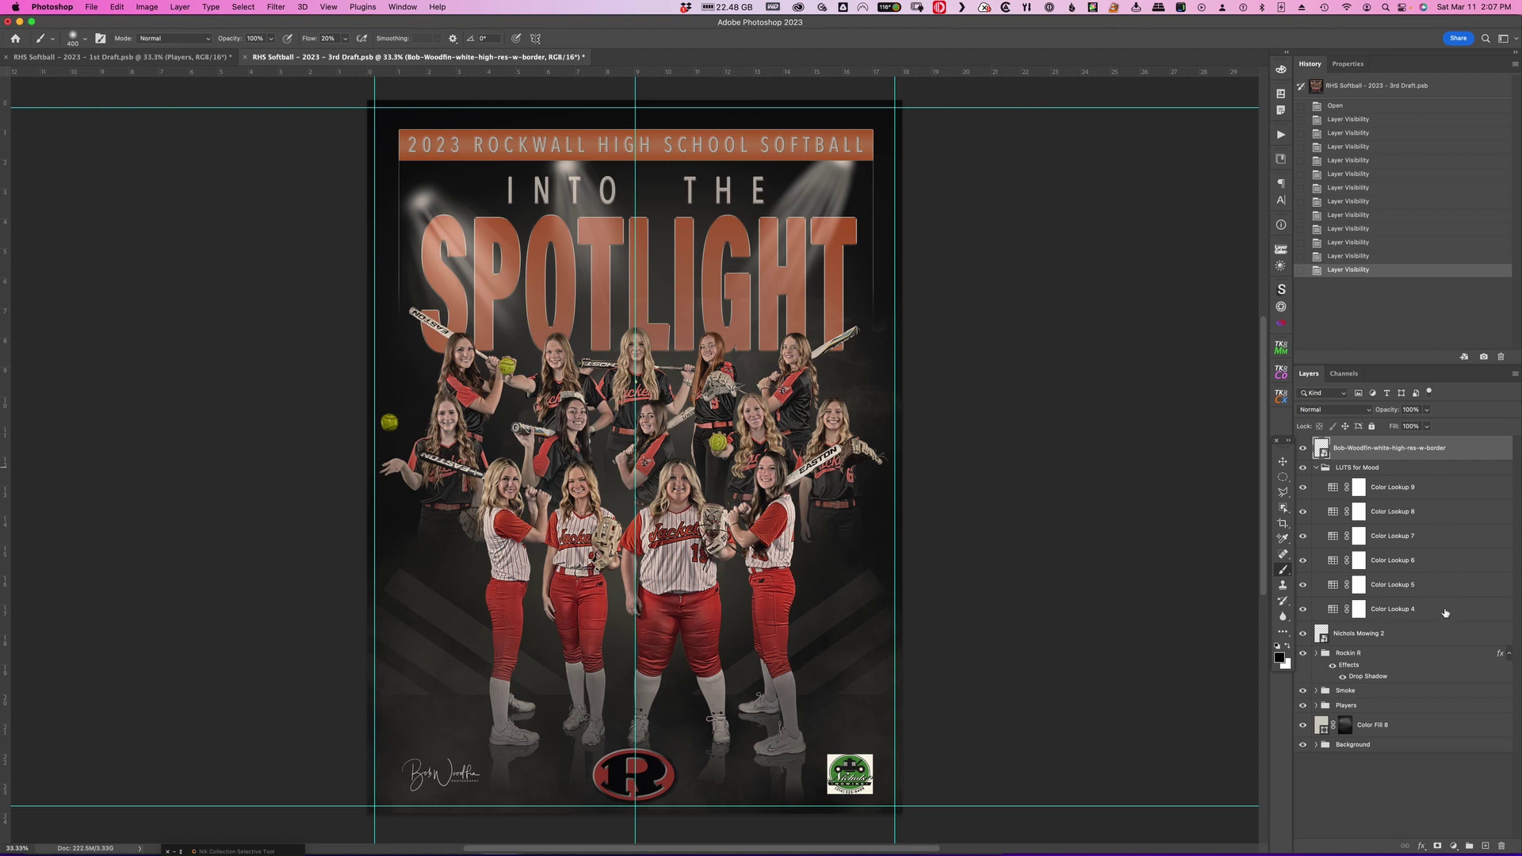
pyautogui.click(1436, 611)
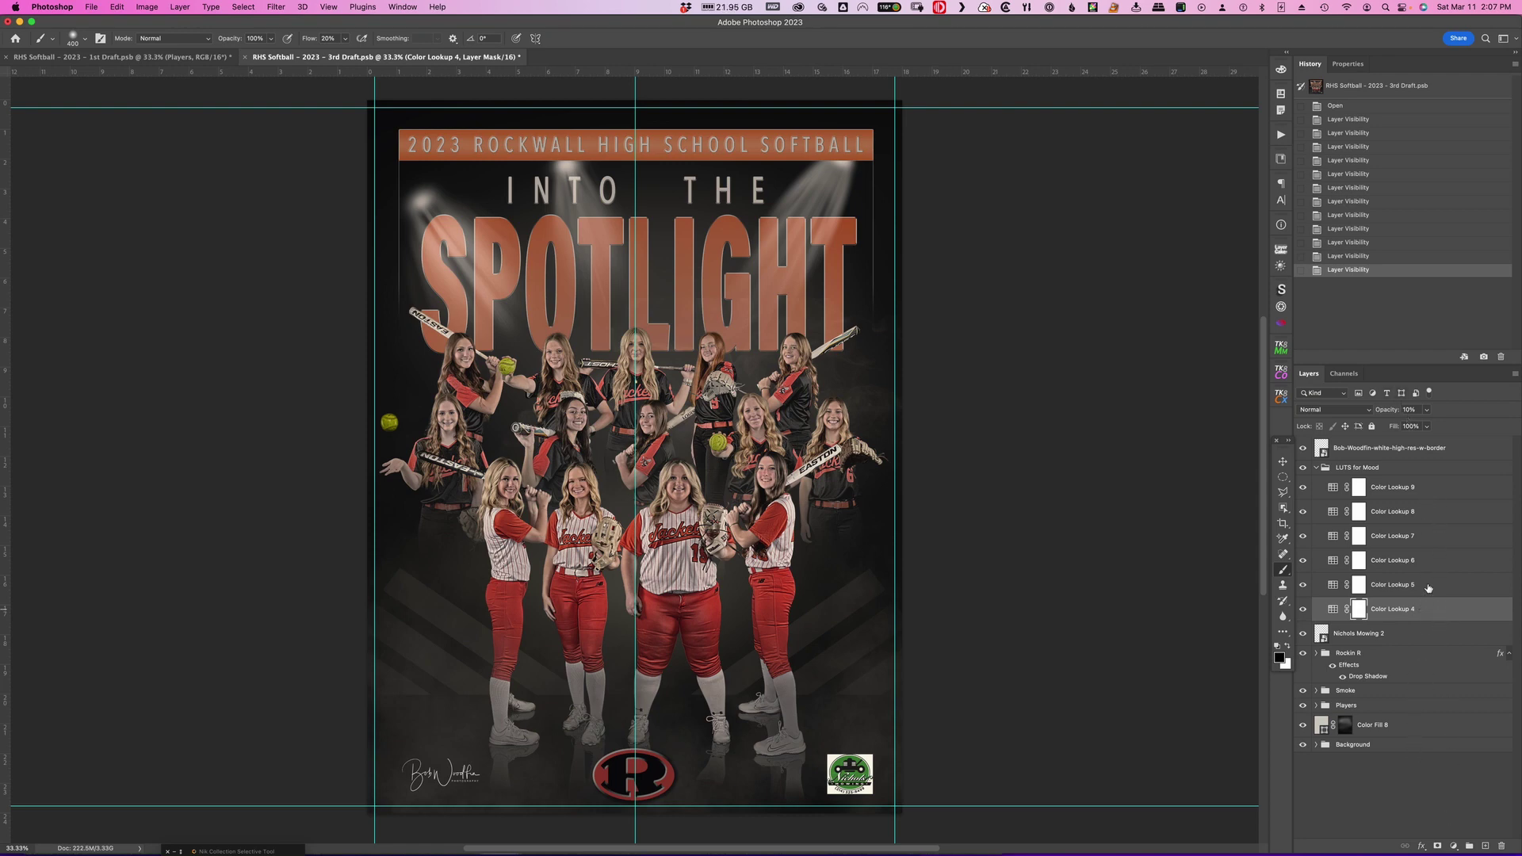
pyautogui.click(1429, 585)
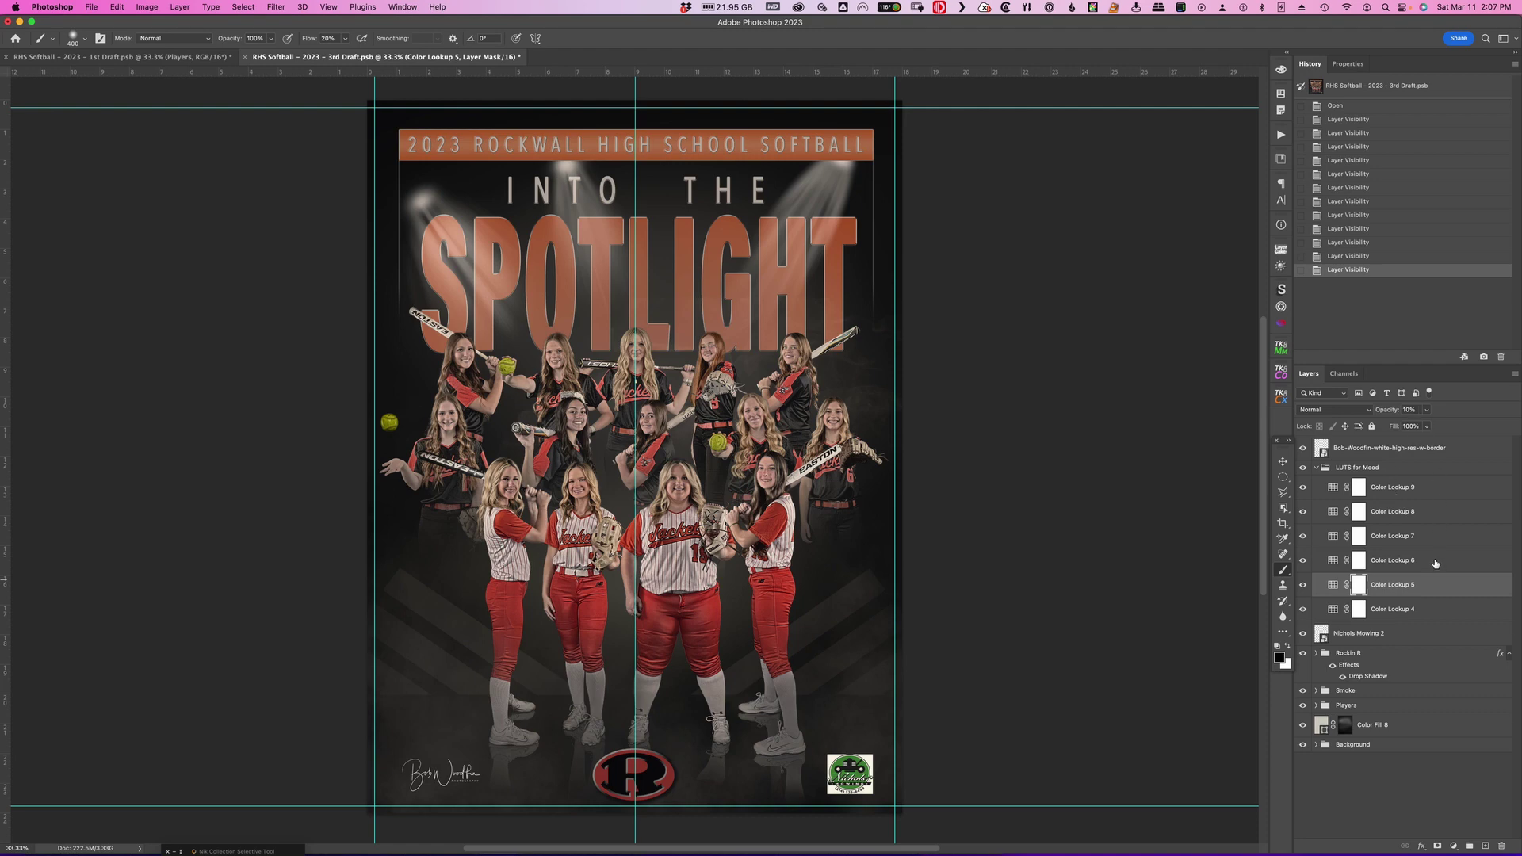
pyautogui.click(1436, 562)
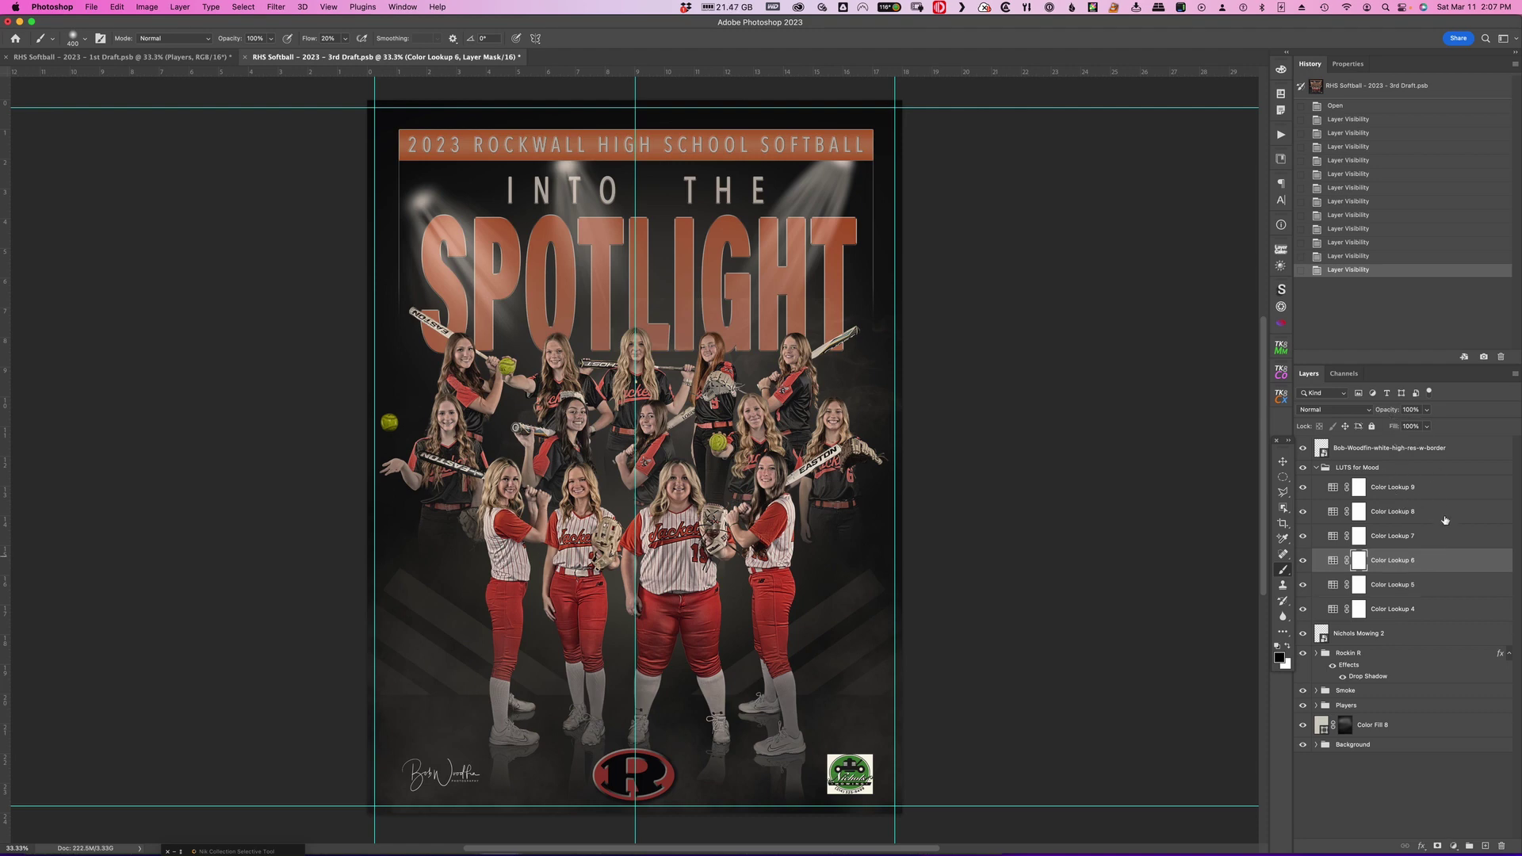
pyautogui.click(1435, 543)
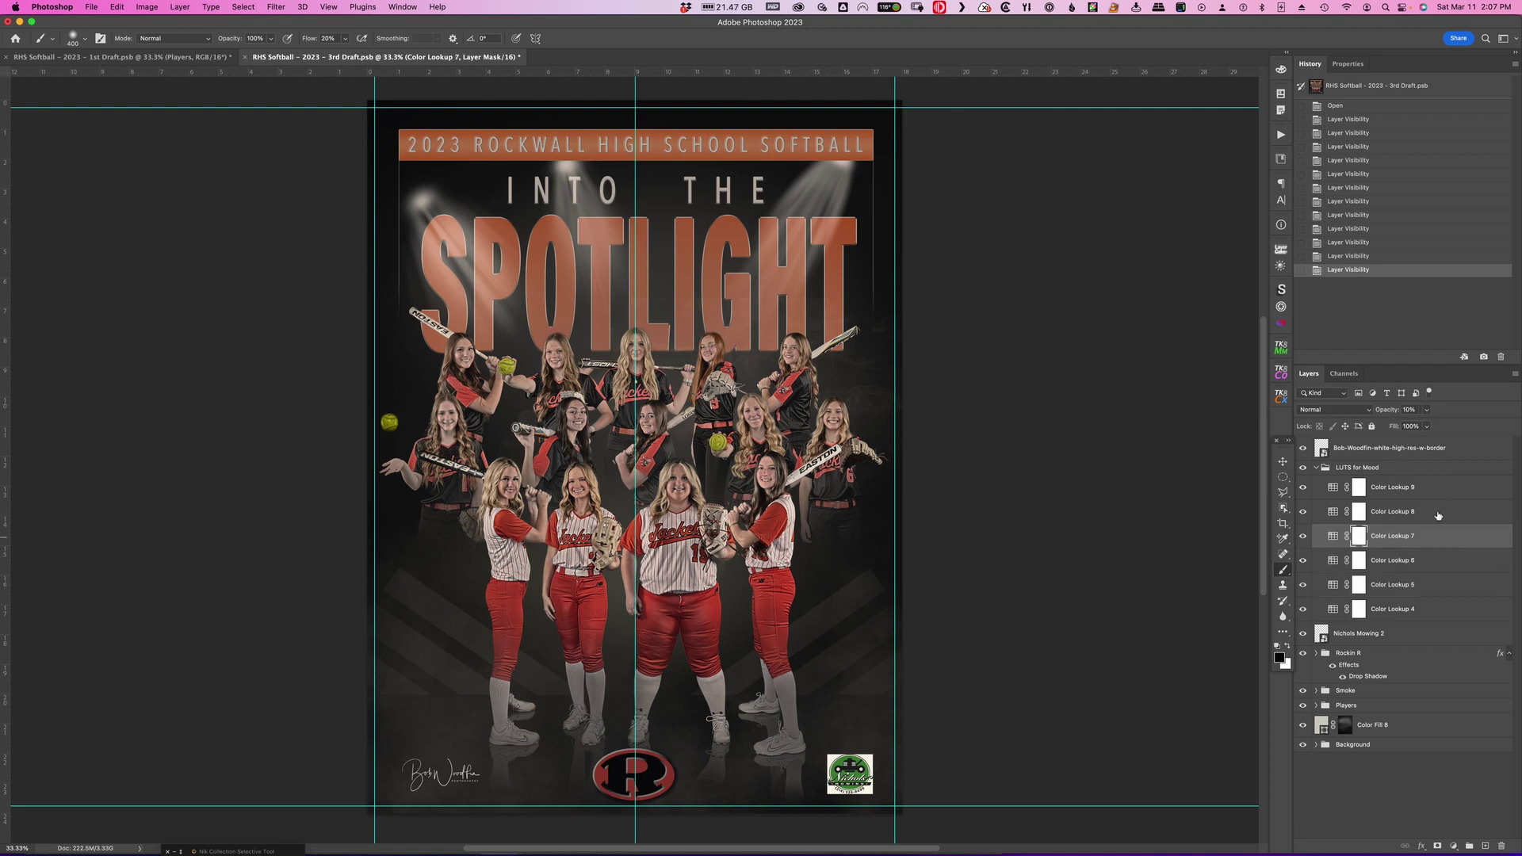
pyautogui.click(1433, 518)
pyautogui.click(1430, 492)
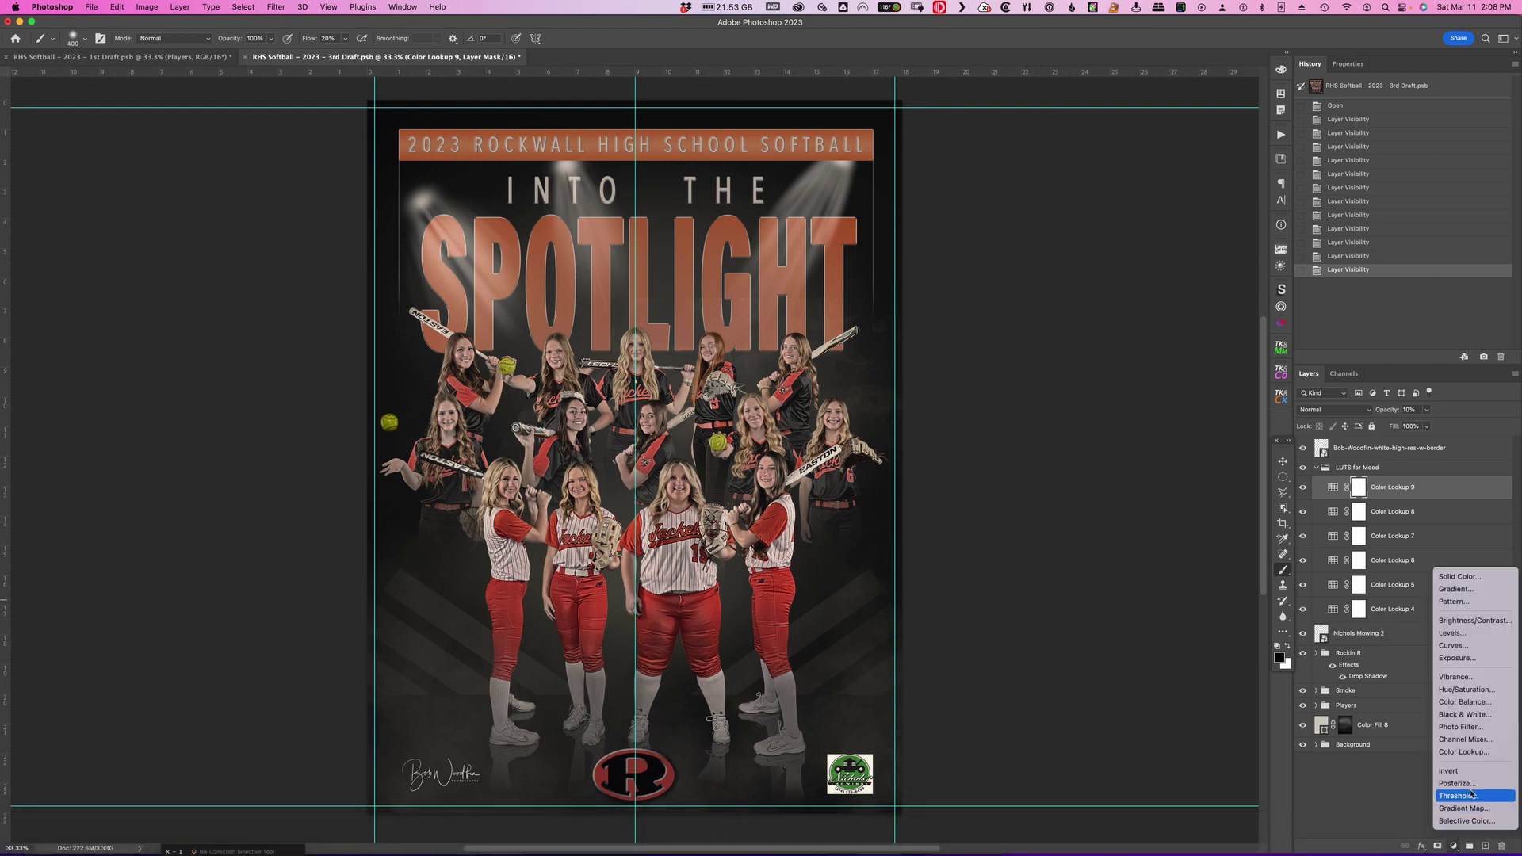
# Add a Color Lookup adjustment layer above Color Lookup 9 and view the available 3D LUT presets without choosing one
pyautogui.click(1473, 752)
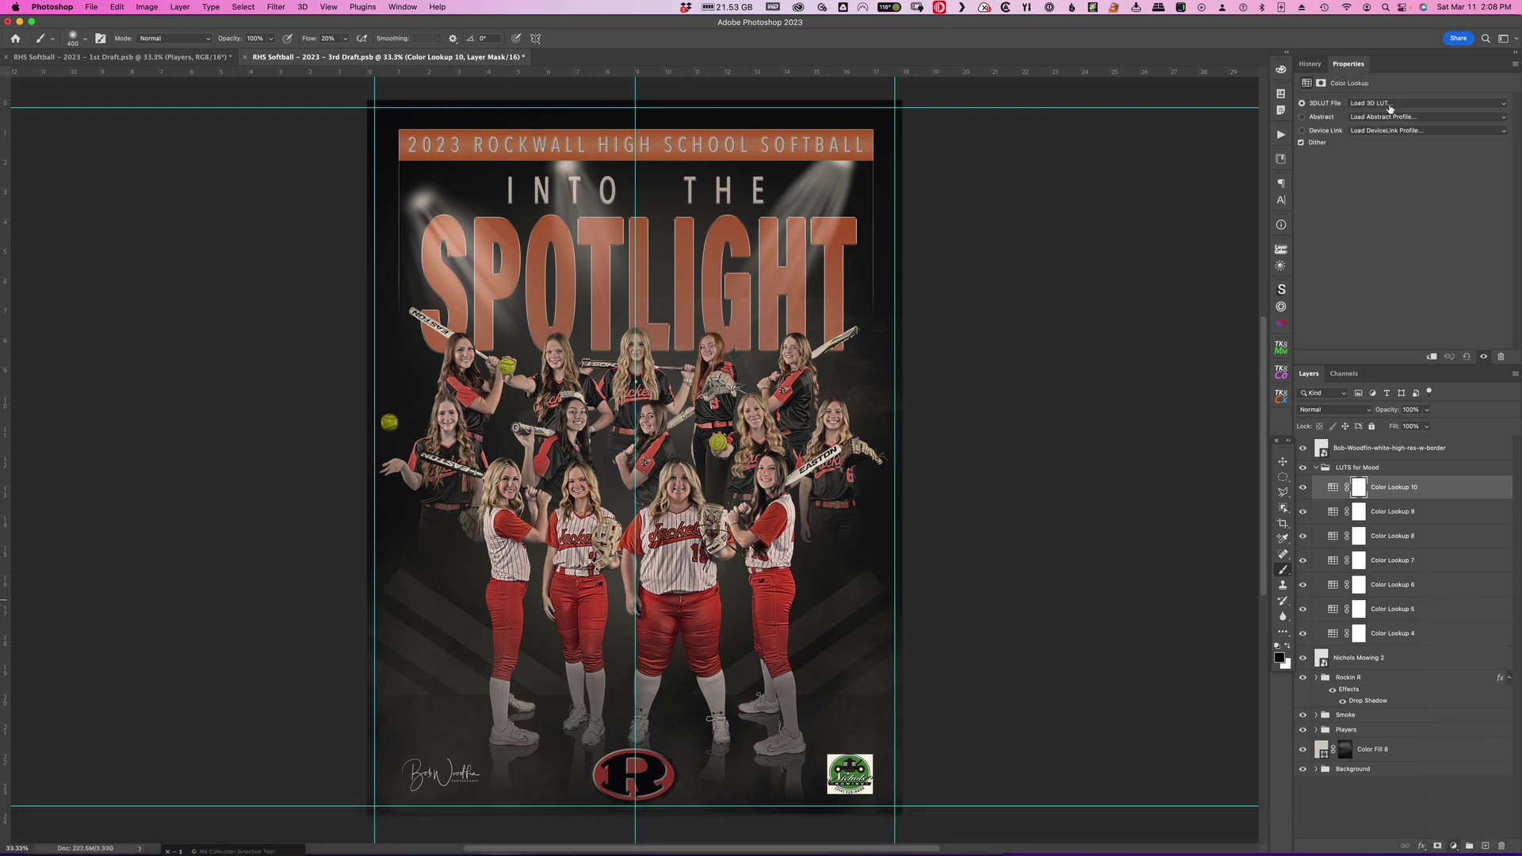
pyautogui.click(1432, 104)
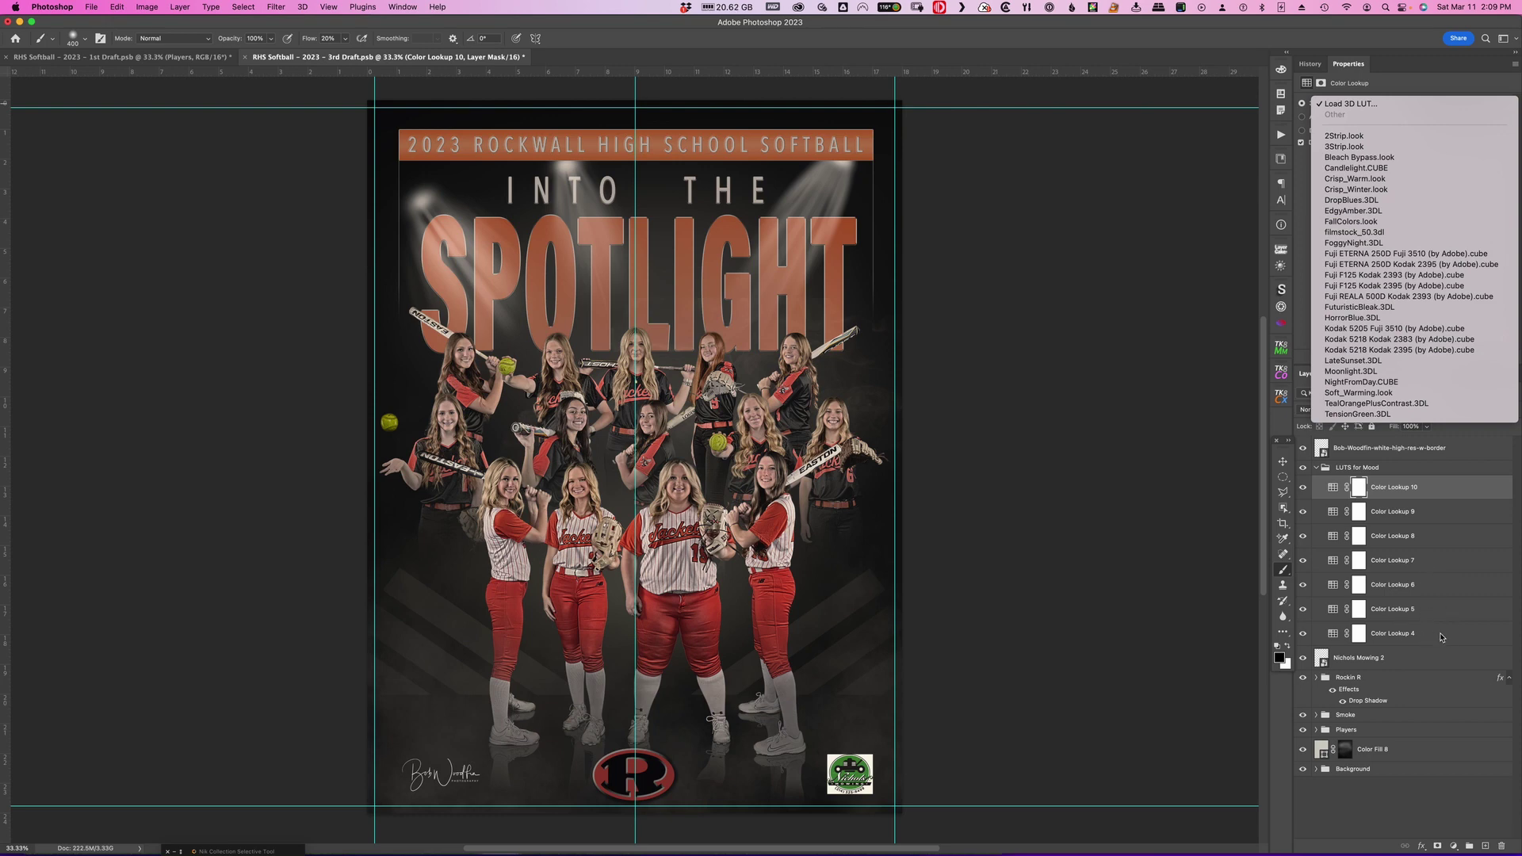
pyautogui.click(1051, 331)
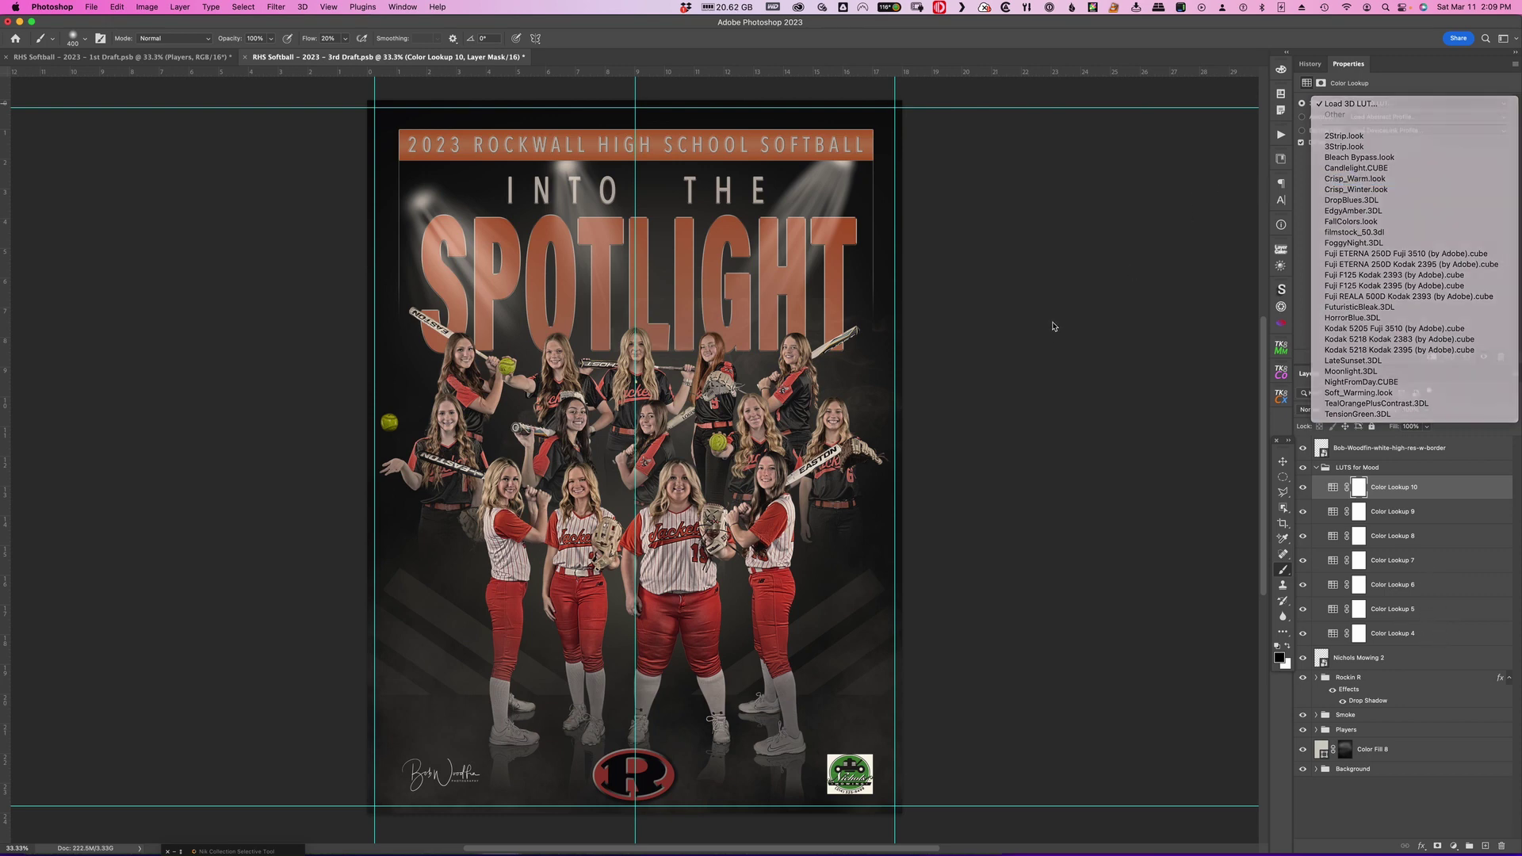
# Hide all Color Lookup layers in the group, then show them one by one from Color Lookup 4 upward to examine their combined effect
pyautogui.moveTo(1302, 490); pyautogui.dragTo(1299, 607)
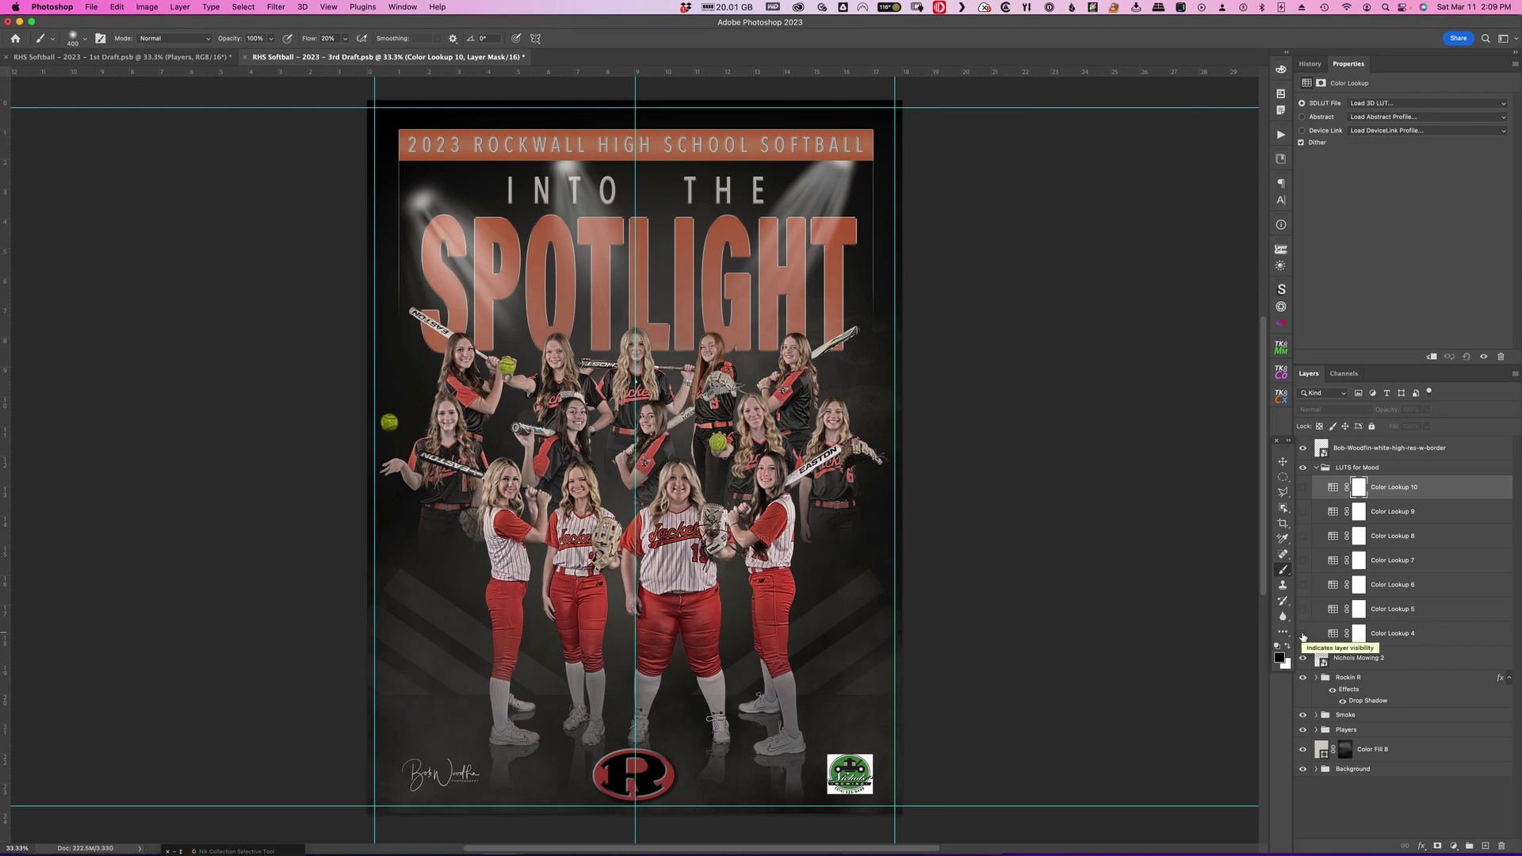
pyautogui.click(1302, 633)
pyautogui.click(1303, 608)
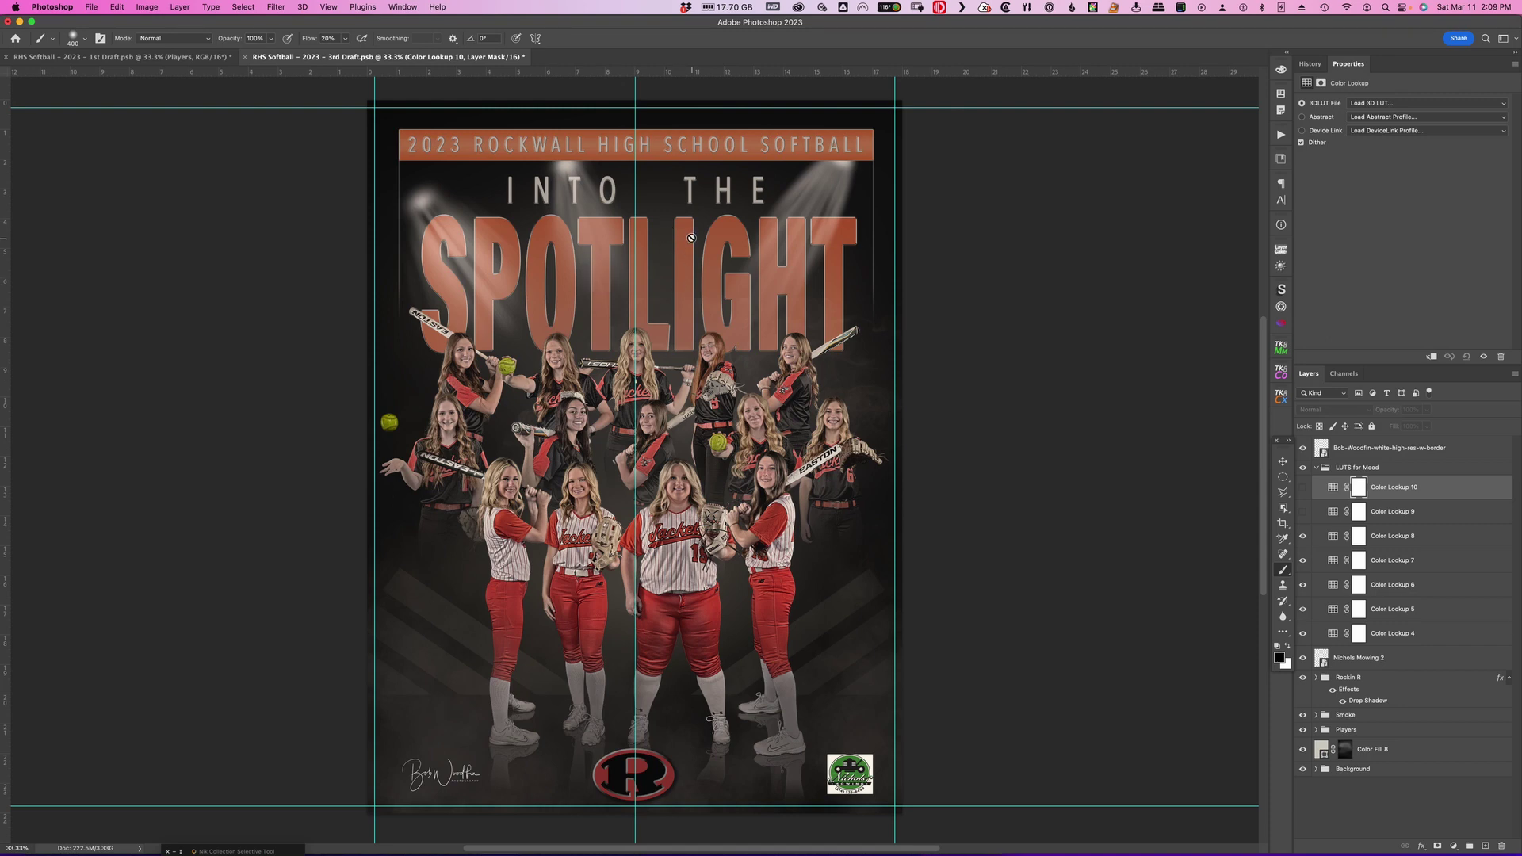
pyautogui.click(1302, 489)
# Collapse the LUTS for Mood group and toggle its visibility off and on to compare the overall color grade
pyautogui.click(1316, 468)
pyautogui.click(1303, 468)
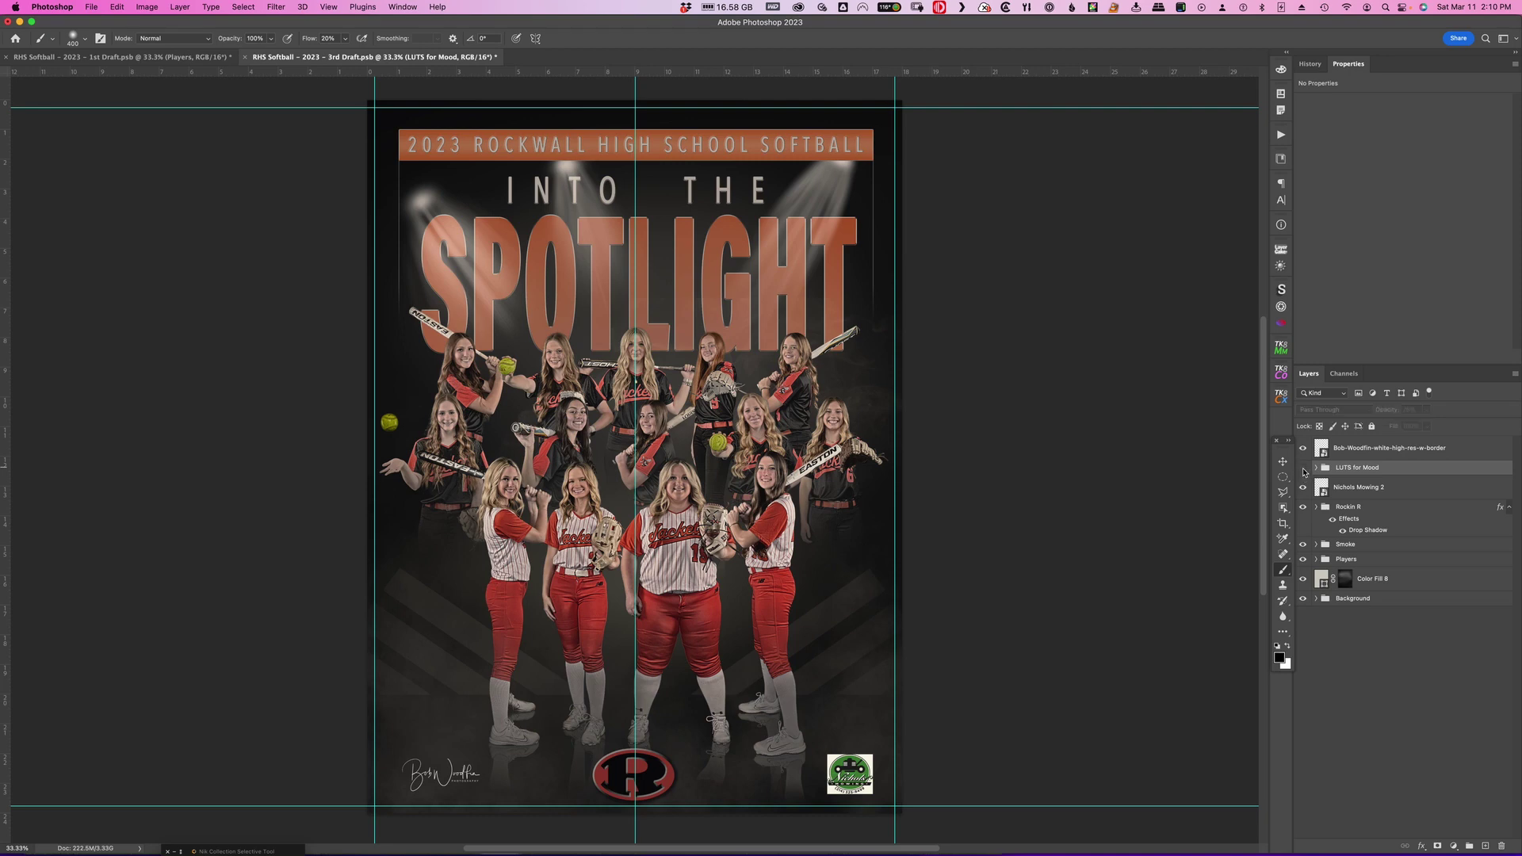
pyautogui.click(1303, 469)
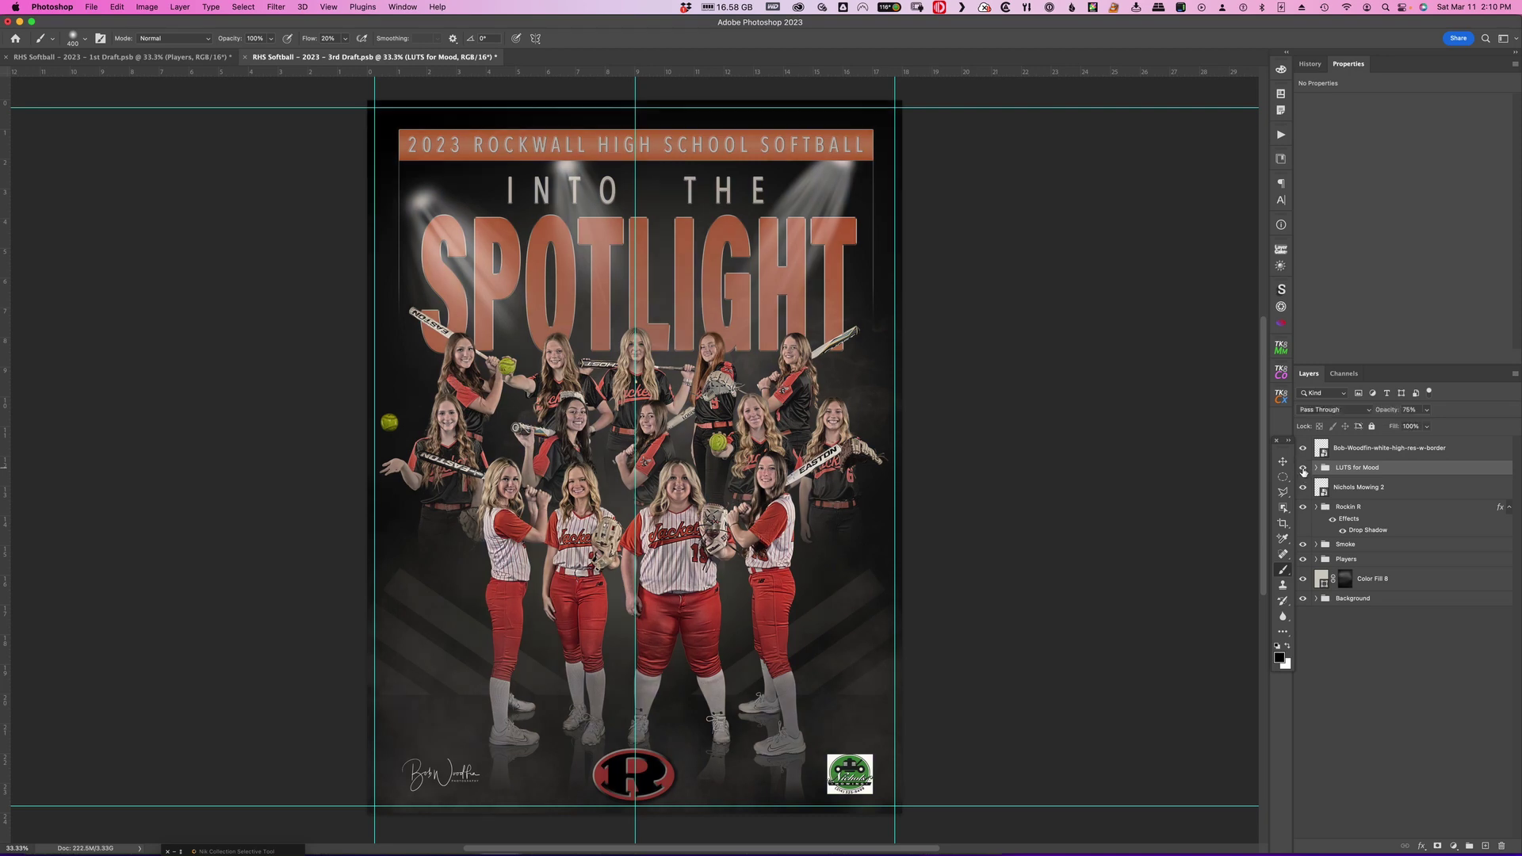